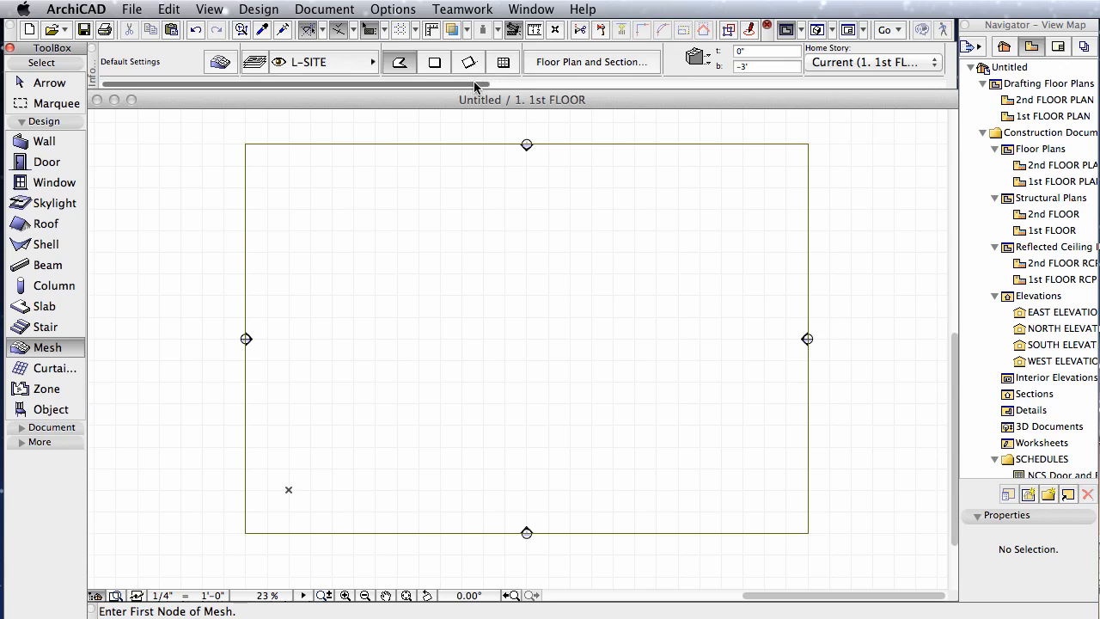
# Draw a rectangular mesh in the middle of the plan area between the four elevation markers.
pyautogui.scroll(1, 604, 254)
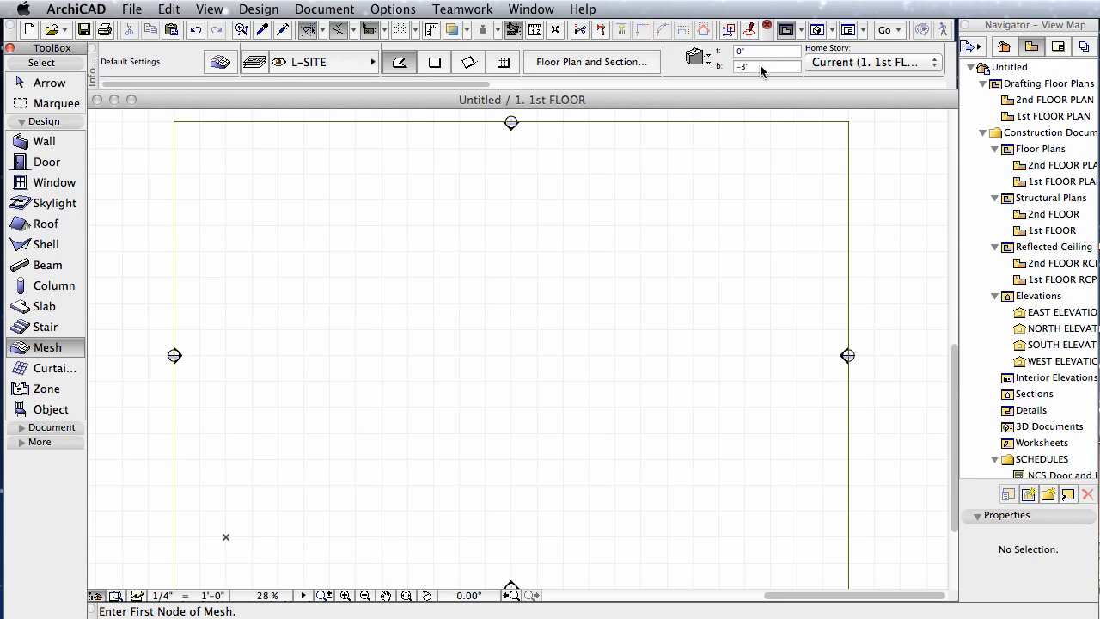
pyautogui.click(435, 65)
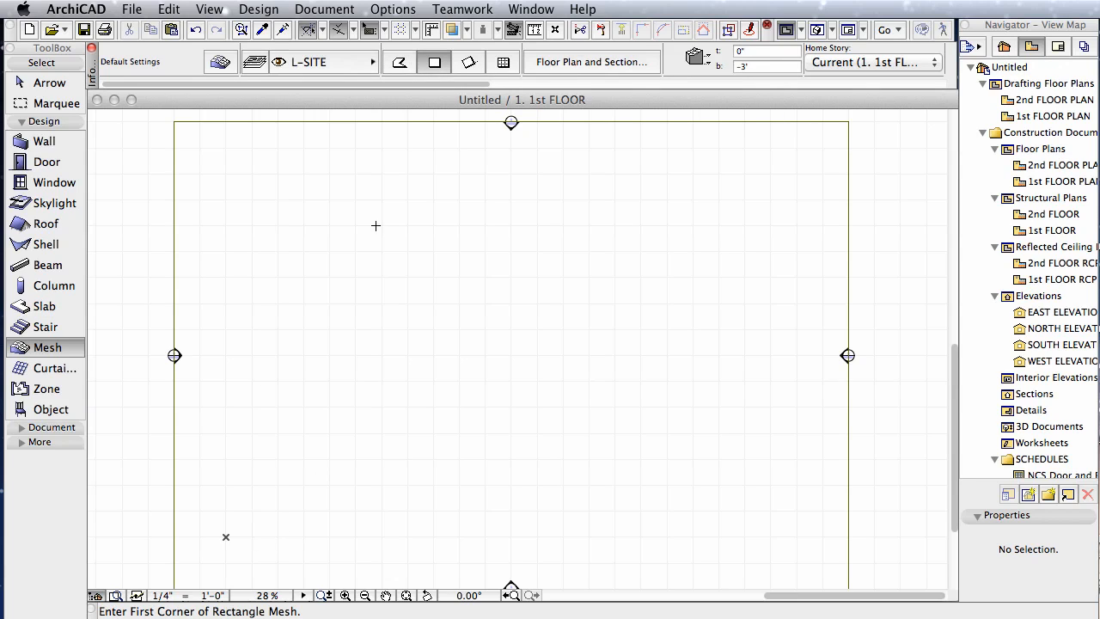
pyautogui.click(337, 216)
pyautogui.click(675, 477)
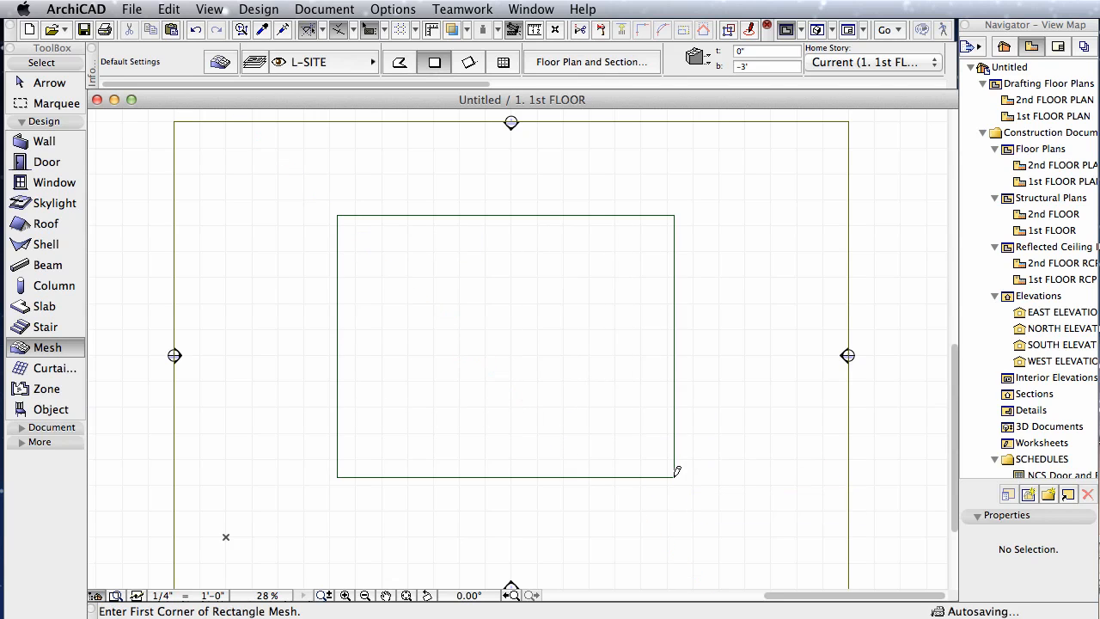
# View the whole rectangular mesh in 3D and return to the floor plan.
pyautogui.press('F3')
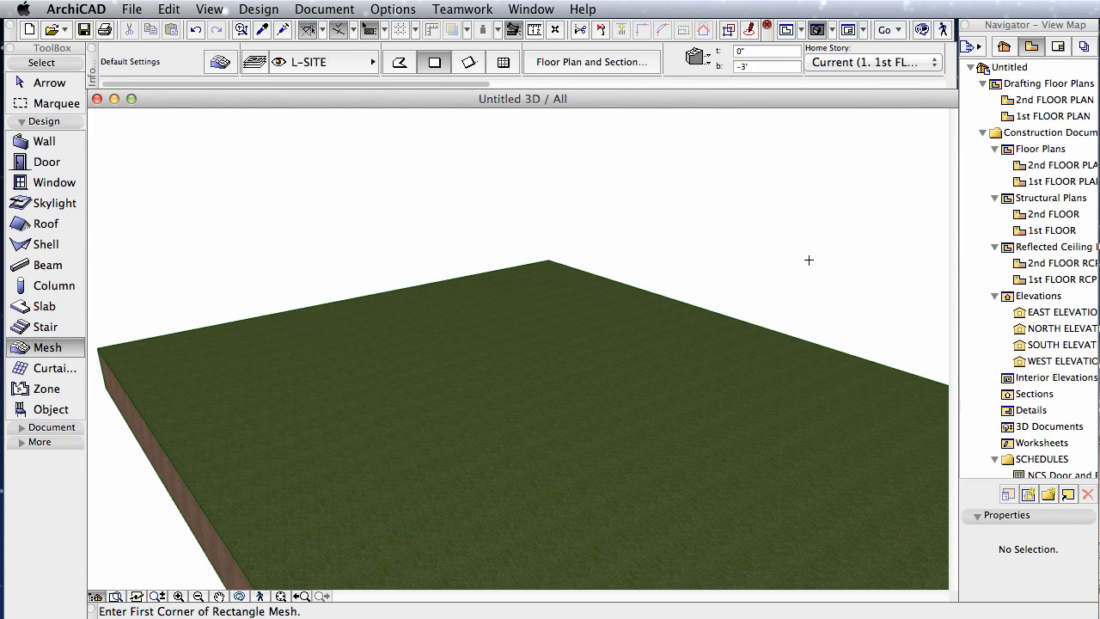
pyautogui.scroll(-3, 793, 261)
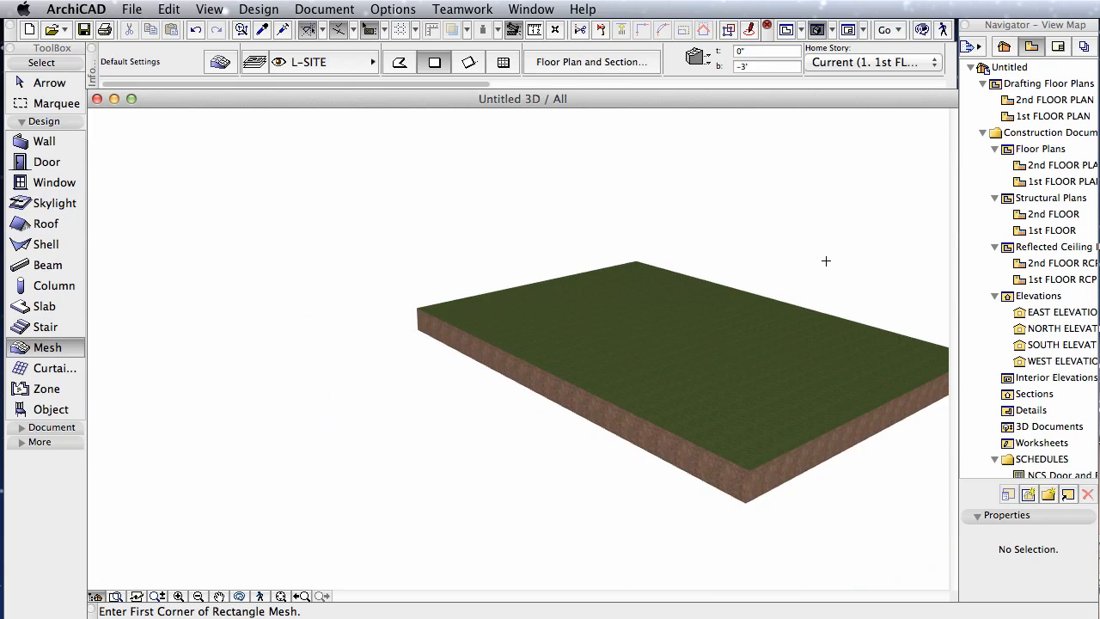
pyautogui.moveTo(825, 263); pyautogui.dragTo(717, 265, button='middle')
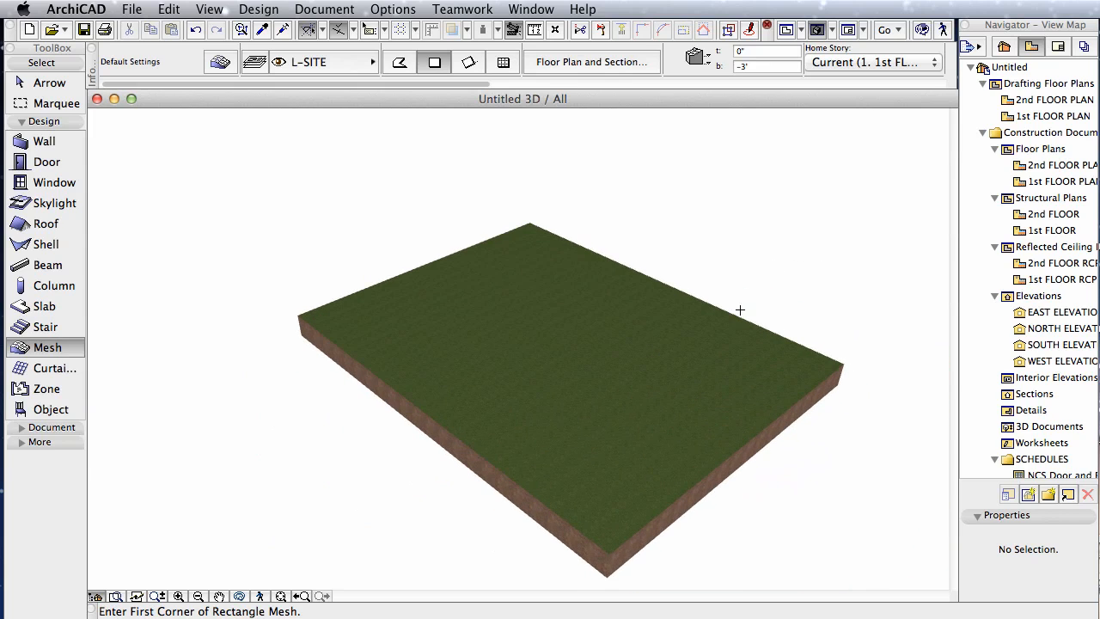
pyautogui.press('F2')
# Select the mesh and add a diagonally rotated rectangle of new points inside it, touching its upper edge, fitted to user ridges.
pyautogui.scroll(2, 639, 312)
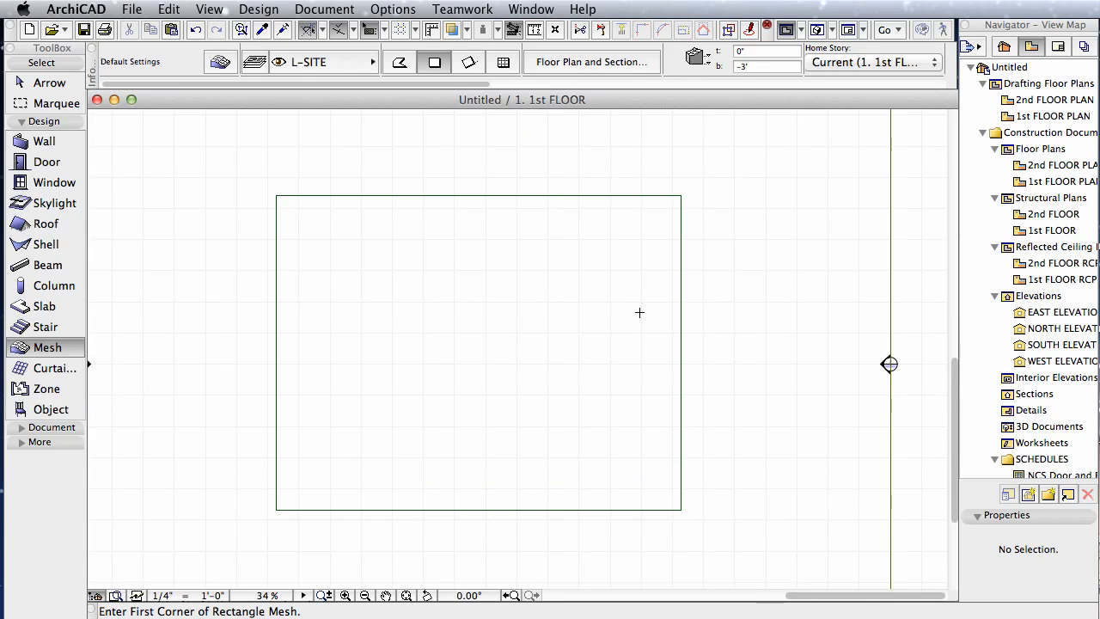
pyautogui.scroll(2, 643, 315)
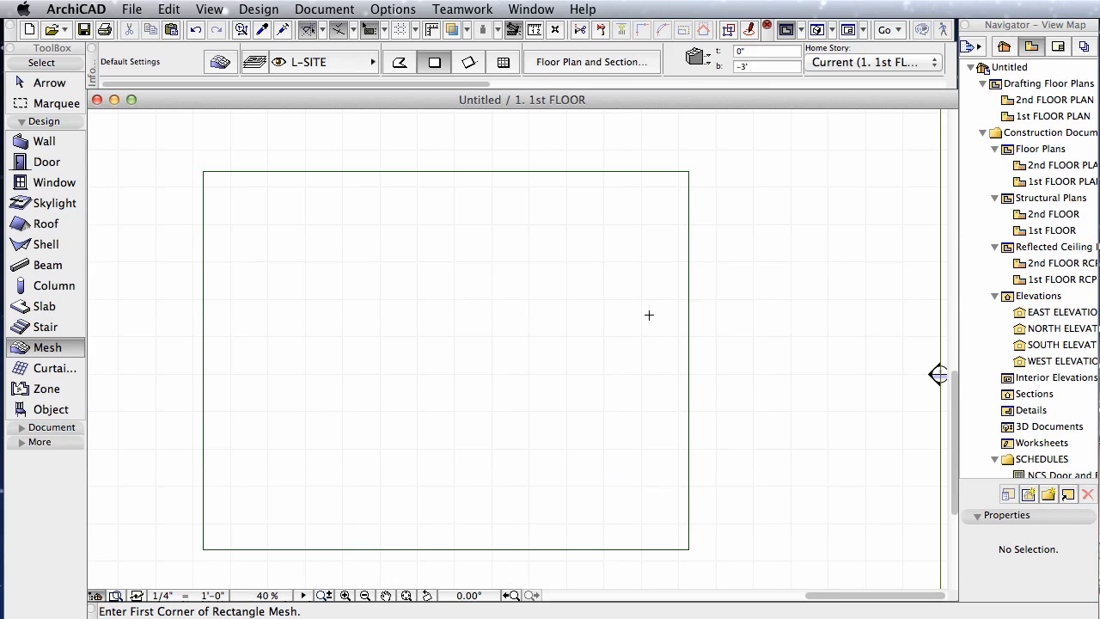
pyautogui.click(68, 80)
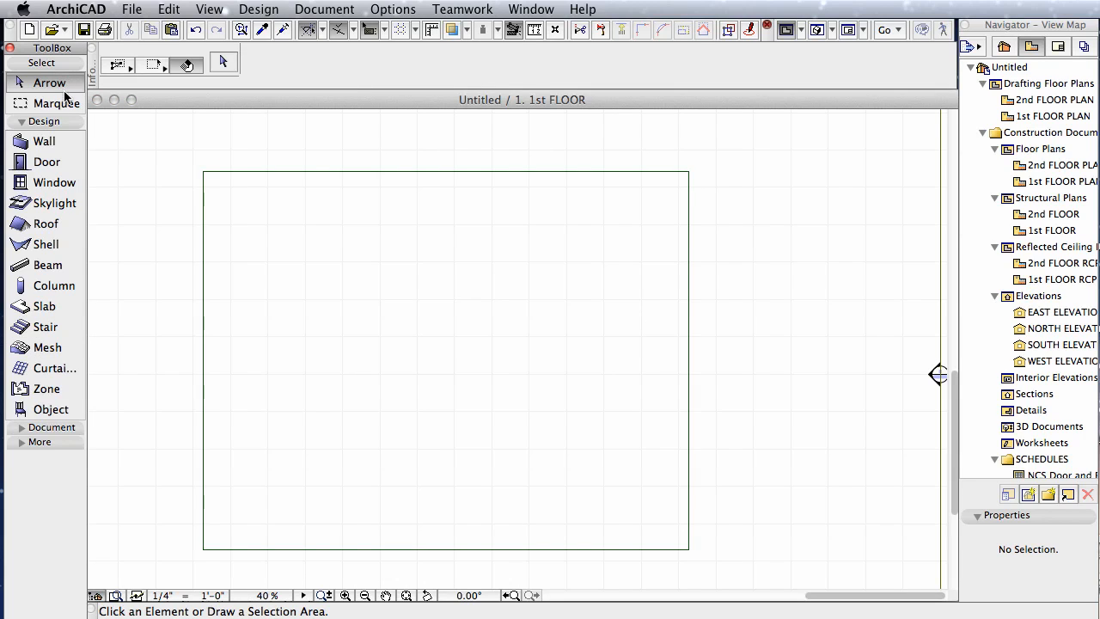
pyautogui.click(481, 297)
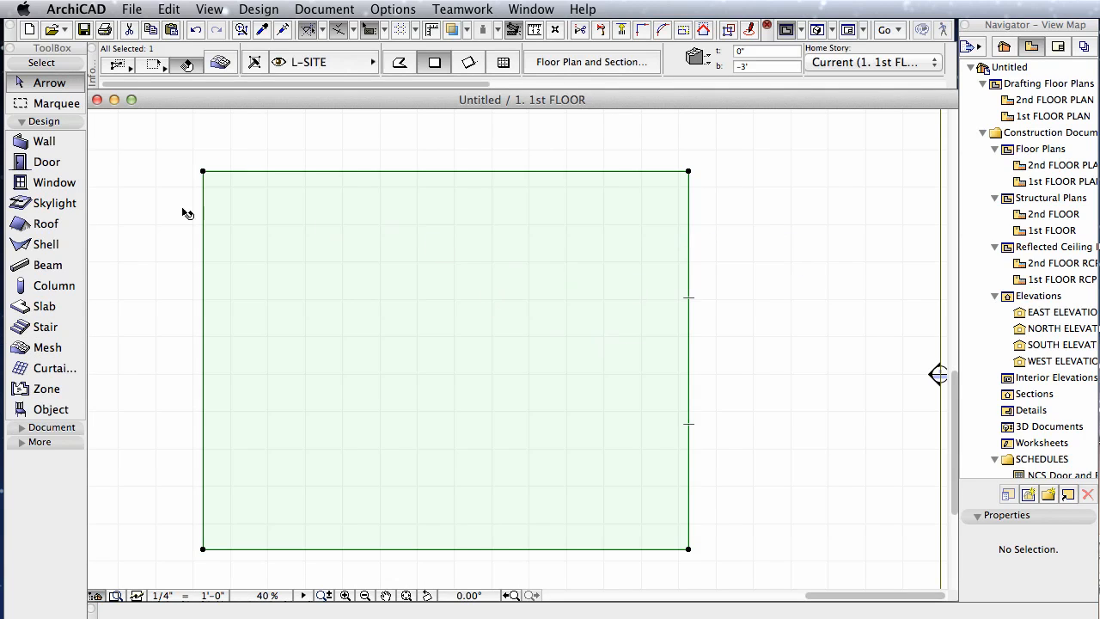
pyautogui.click(47, 348)
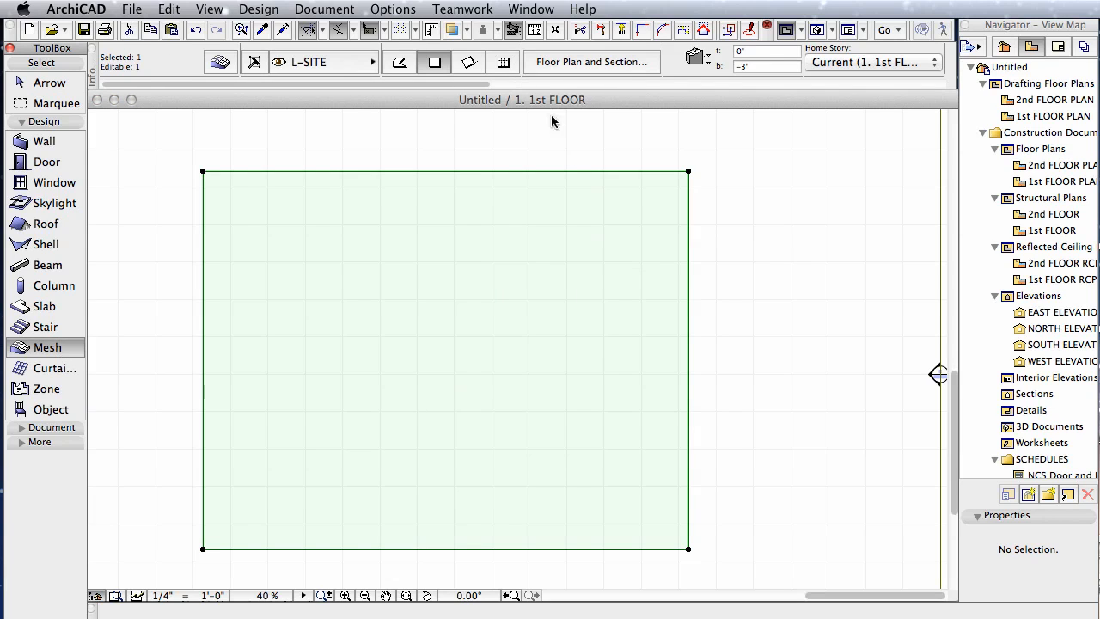
pyautogui.scroll(-1, 468, 237)
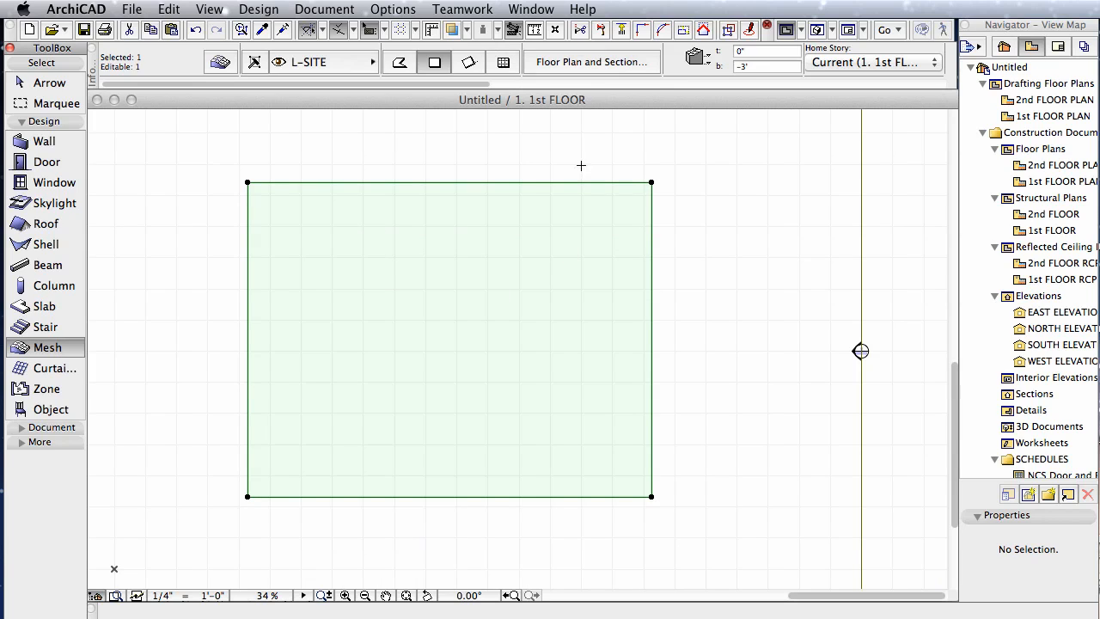
pyautogui.click(467, 66)
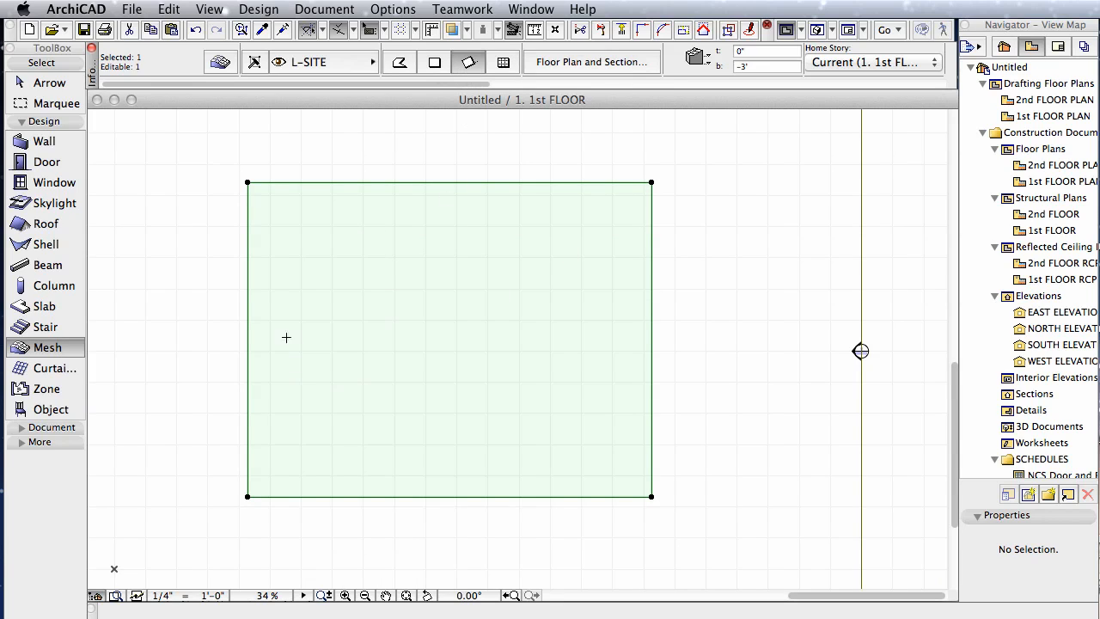
pyautogui.click(288, 299)
pyautogui.click(461, 478)
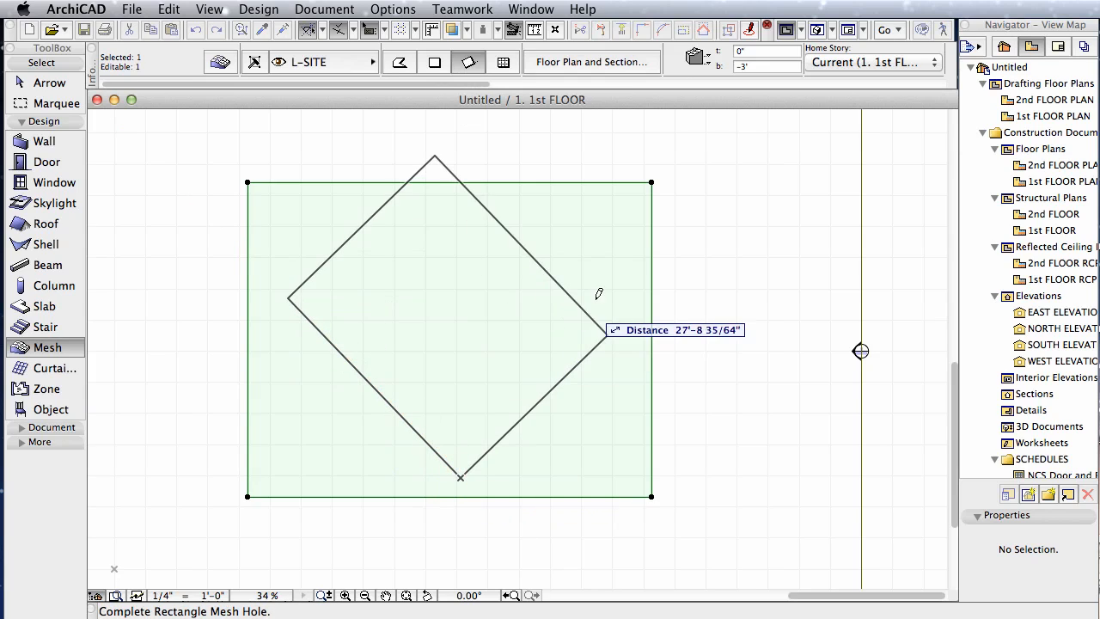
pyautogui.click(582, 361)
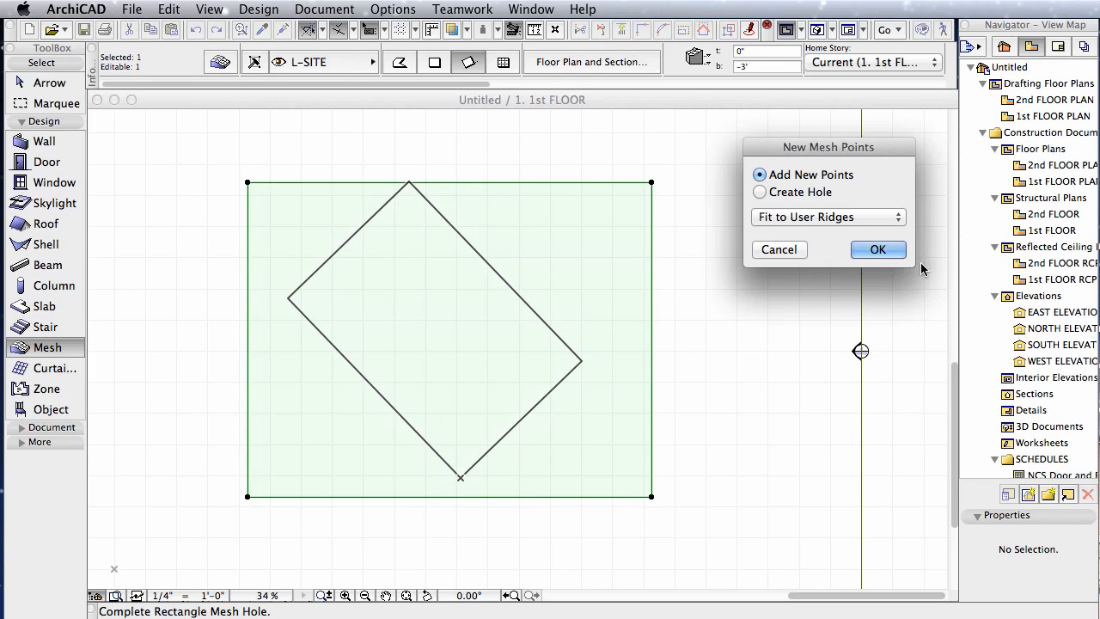
pyautogui.click(880, 249)
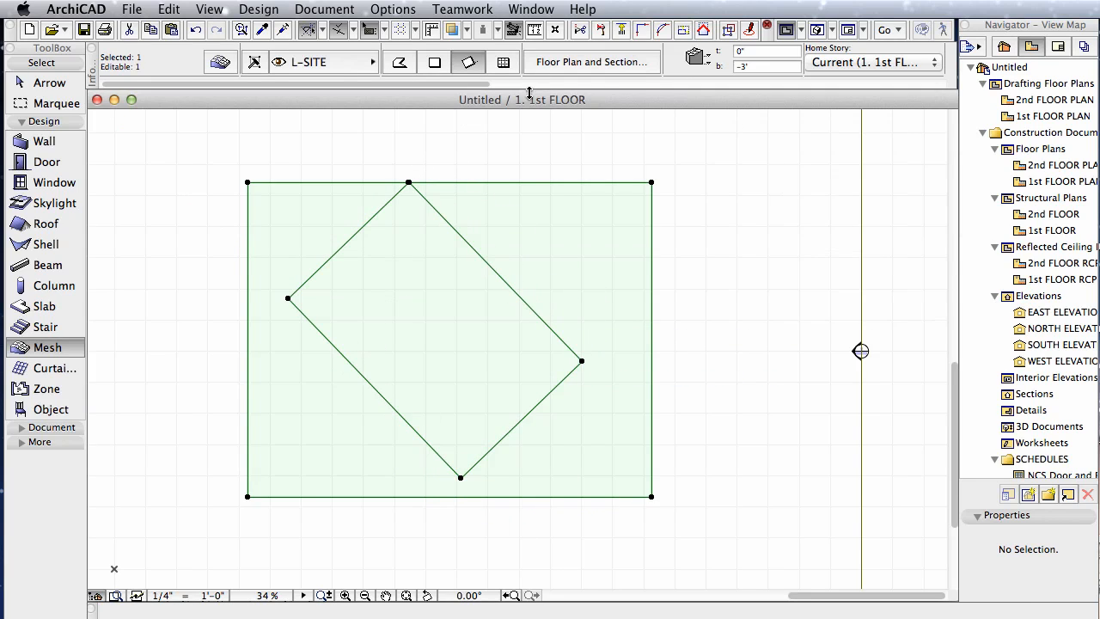
# Add a smaller upright rectangle of new mesh points inside the rotated rectangle, fitted to user ridges.
pyautogui.click(439, 66)
pyautogui.click(374, 264)
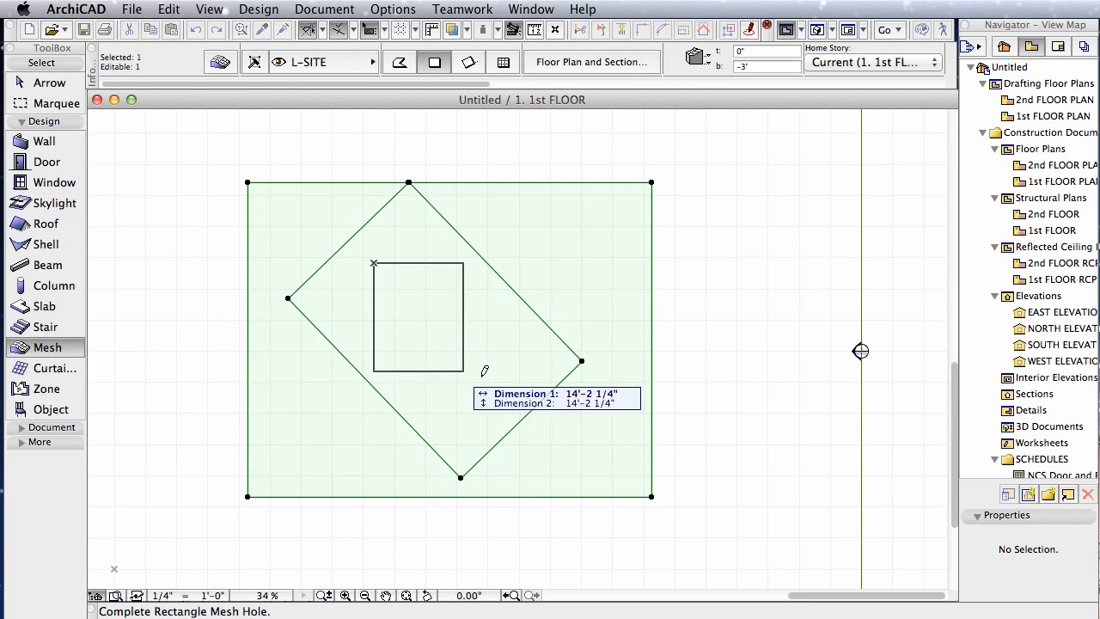
pyautogui.click(474, 377)
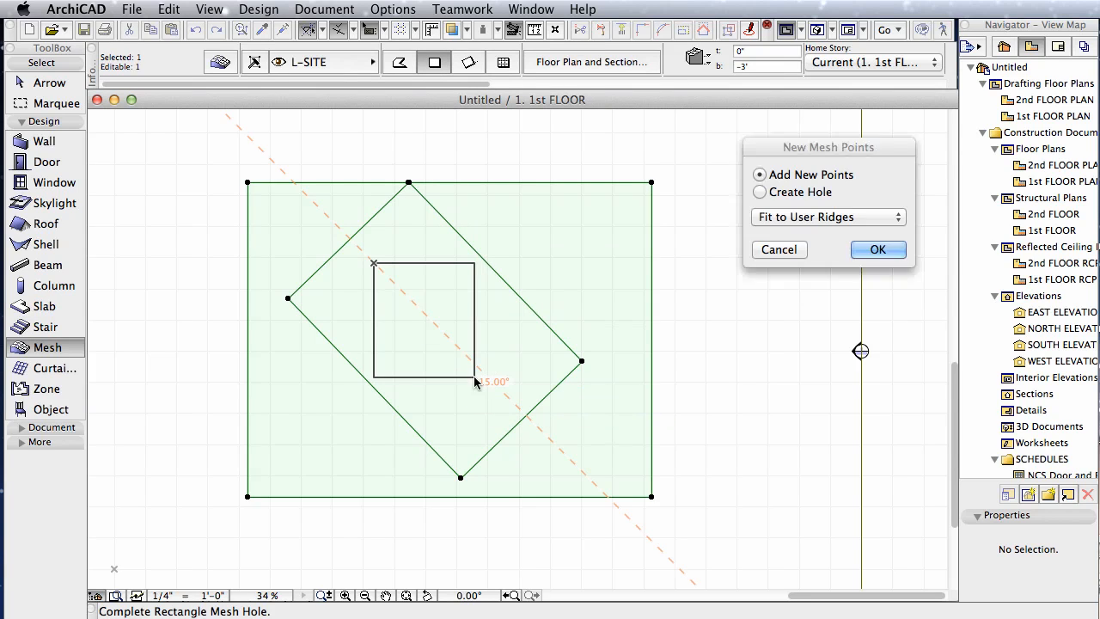
pyautogui.click(878, 249)
# Add a closed five-sided polygon of new mesh points inside the small rectangle, fitted to user ridges.
pyautogui.click(400, 63)
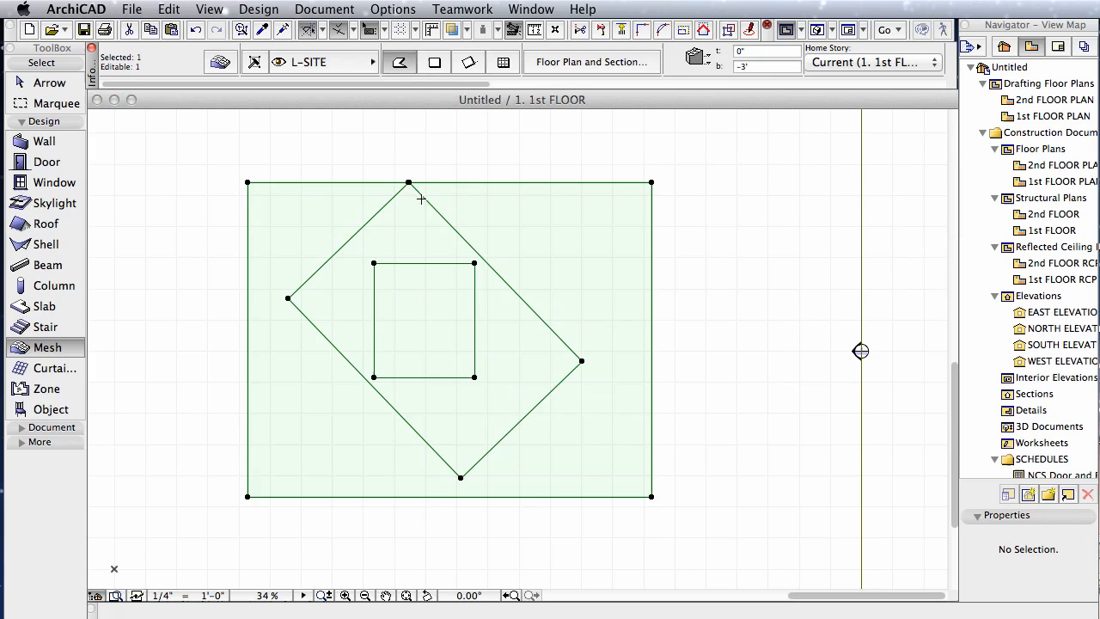
pyautogui.click(423, 295)
pyautogui.click(400, 317)
pyautogui.click(416, 367)
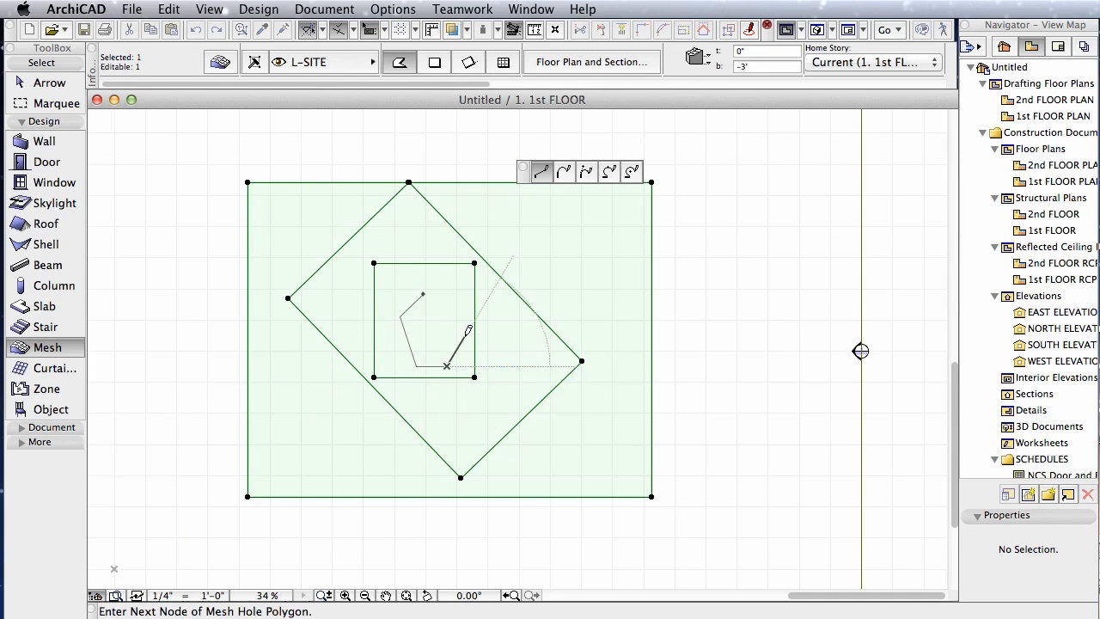
pyautogui.click(465, 336)
pyautogui.click(423, 295)
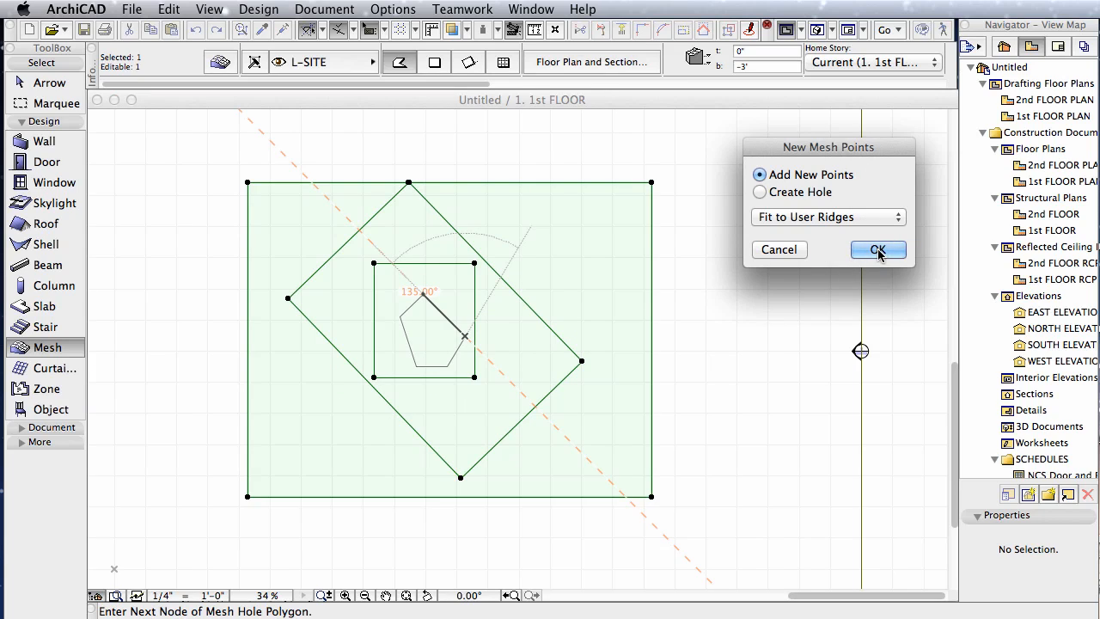
pyautogui.click(878, 250)
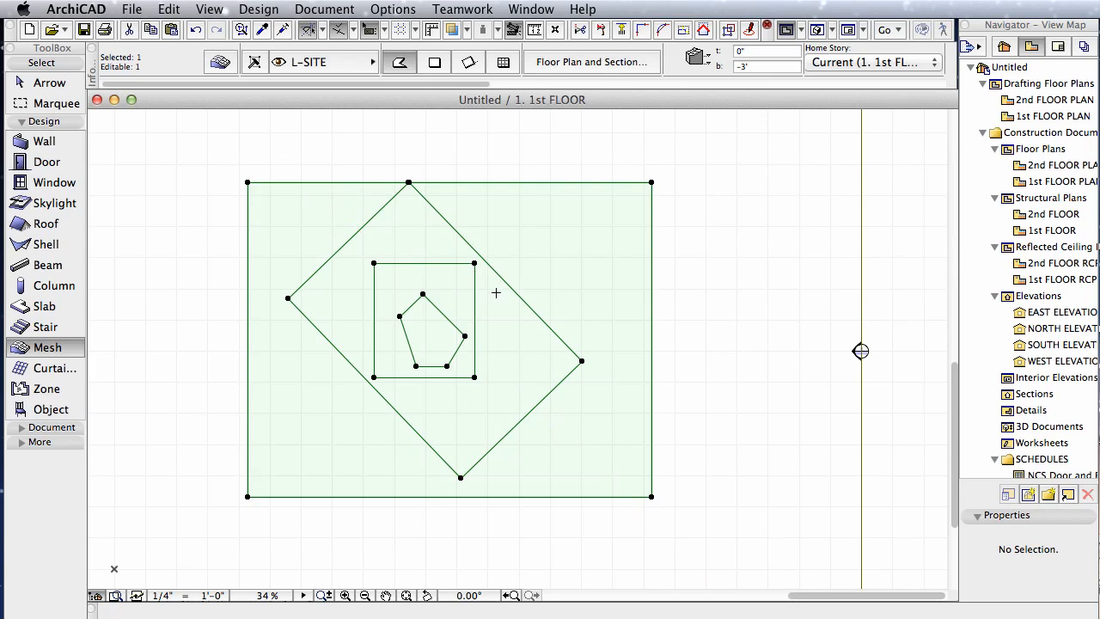
# Deselect the mesh, inspect its nested outlines from different angles in 3D, and return to the floor plan.
pyautogui.click(21, 83)
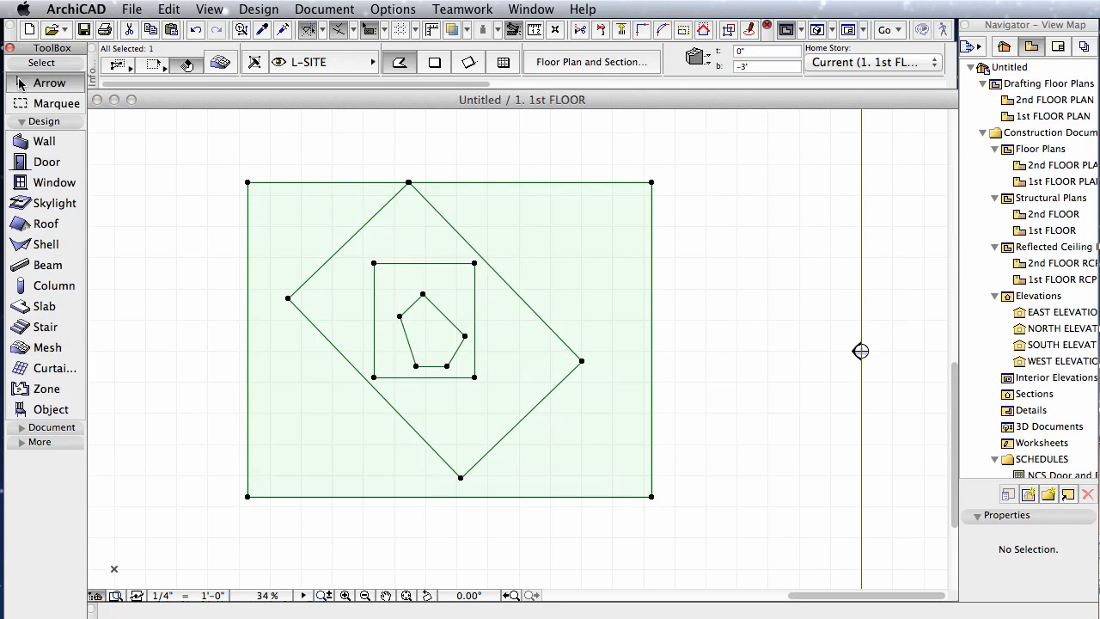
pyautogui.click(263, 137)
pyautogui.click(274, 219)
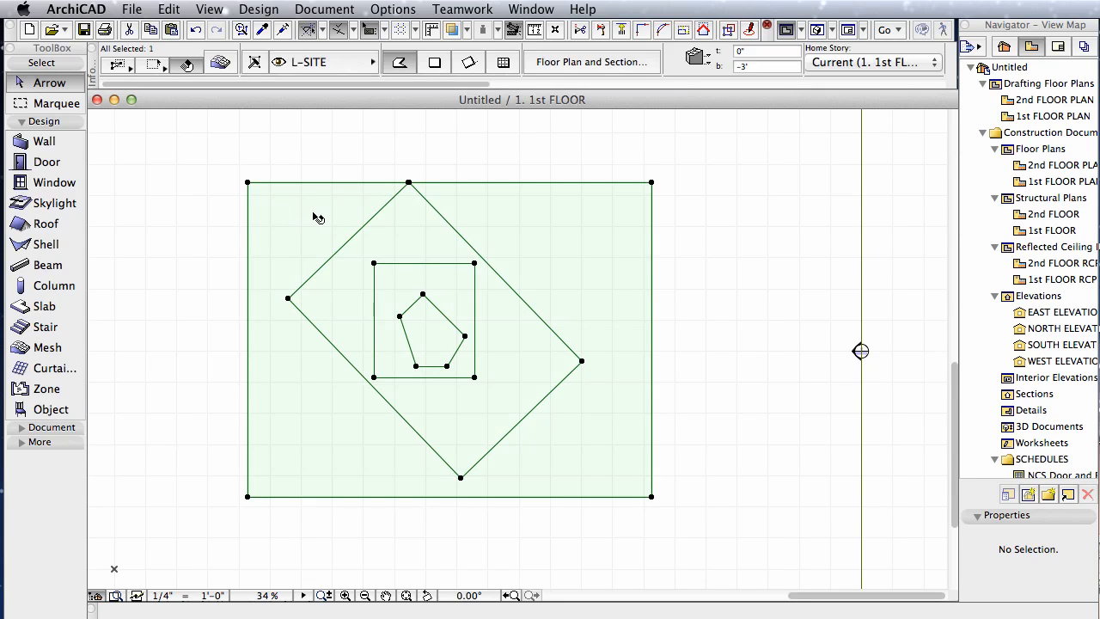
pyautogui.click(733, 361)
pyautogui.click(623, 327)
pyautogui.click(721, 389)
pyautogui.press('F3')
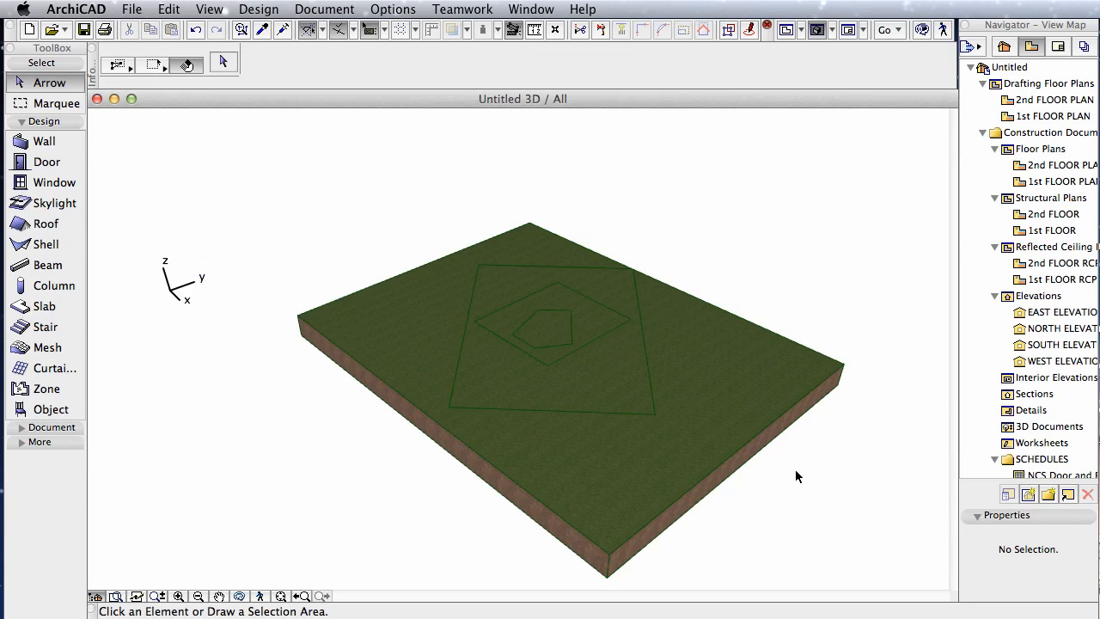
pyautogui.moveTo(835, 491)
pyautogui.mouseDown()
pyautogui.moveTo(748, 446)
pyautogui.moveTo(841, 498)
pyautogui.mouseUp()
pyautogui.moveTo(821, 436); pyautogui.dragTo(782, 452)
pyautogui.moveTo(843, 483); pyautogui.dragTo(866, 507)
pyautogui.keyDown('shift'); pyautogui.moveTo(866, 506); pyautogui.dragTo(821, 522, button='middle'); pyautogui.keyUp('shift')
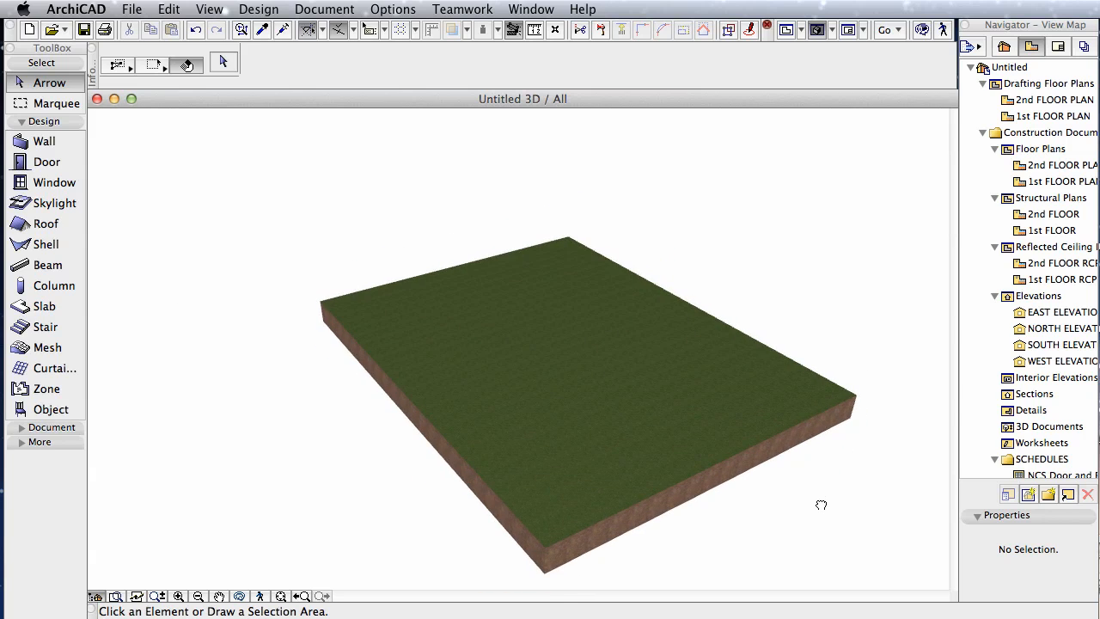
pyautogui.press('F2')
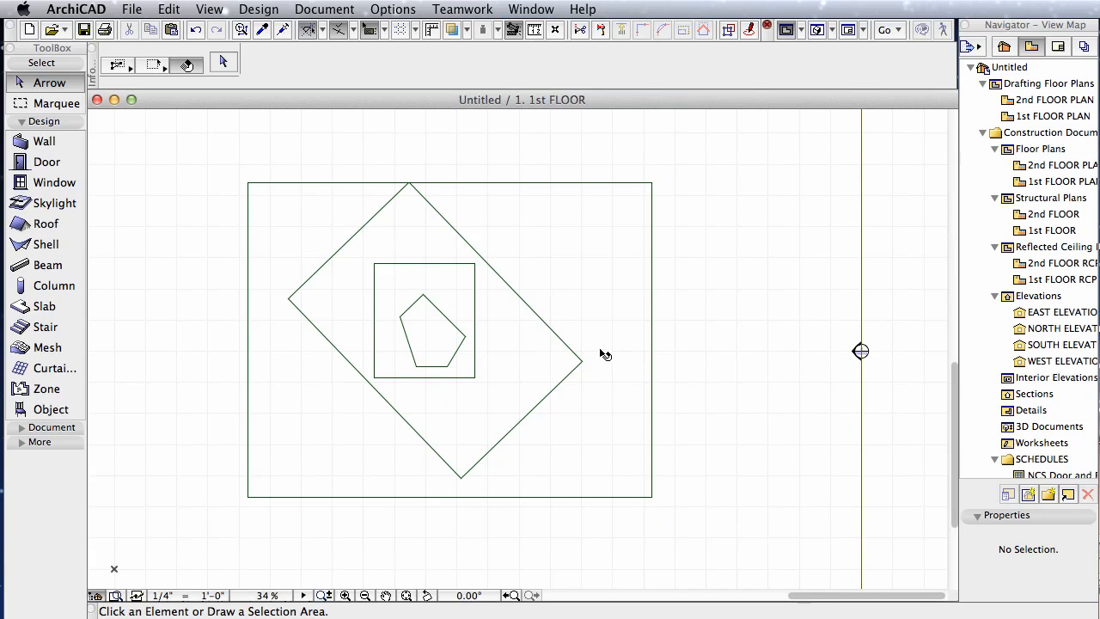
# Set the height of only the rotated rectangle's right-hand corner point to 8', with Apply to All turned off.
pyautogui.scroll(1, 605, 354)
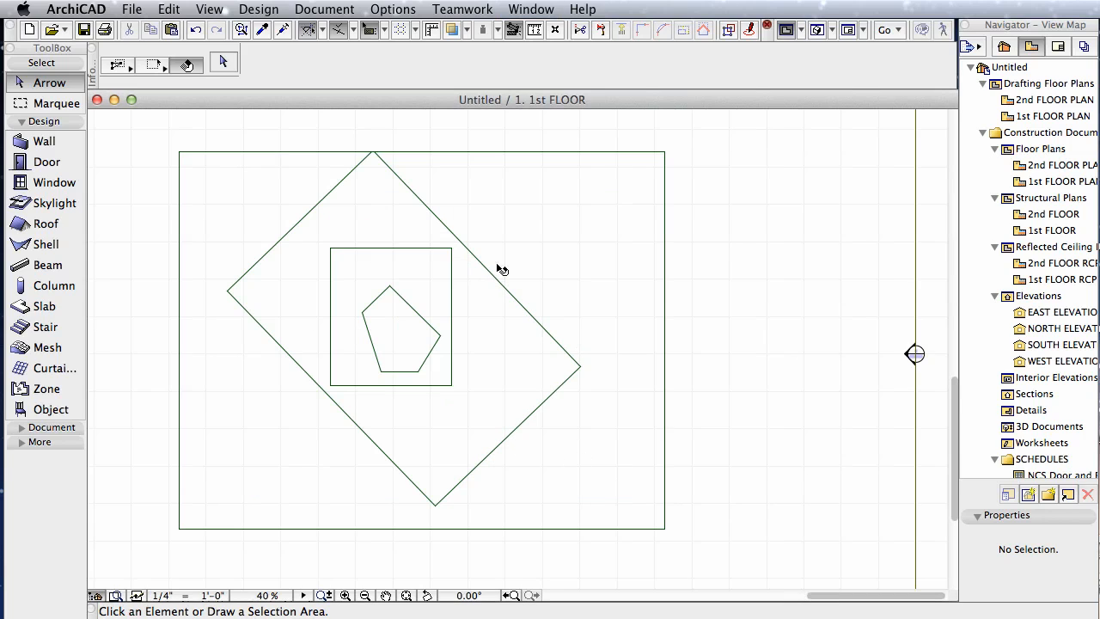
pyautogui.click(491, 317)
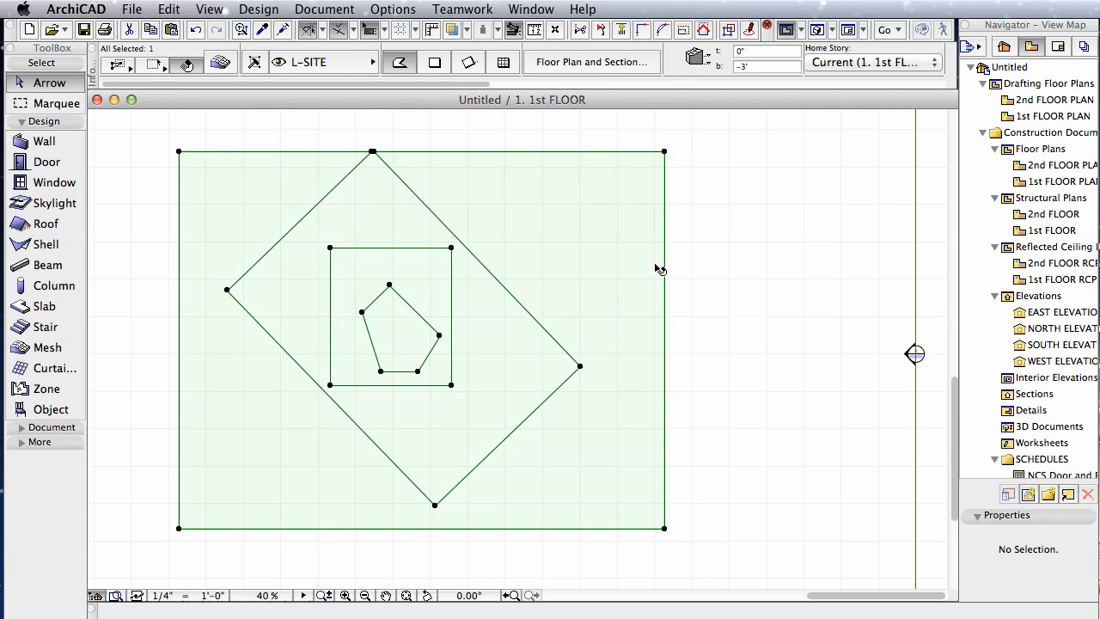
pyautogui.click(581, 368)
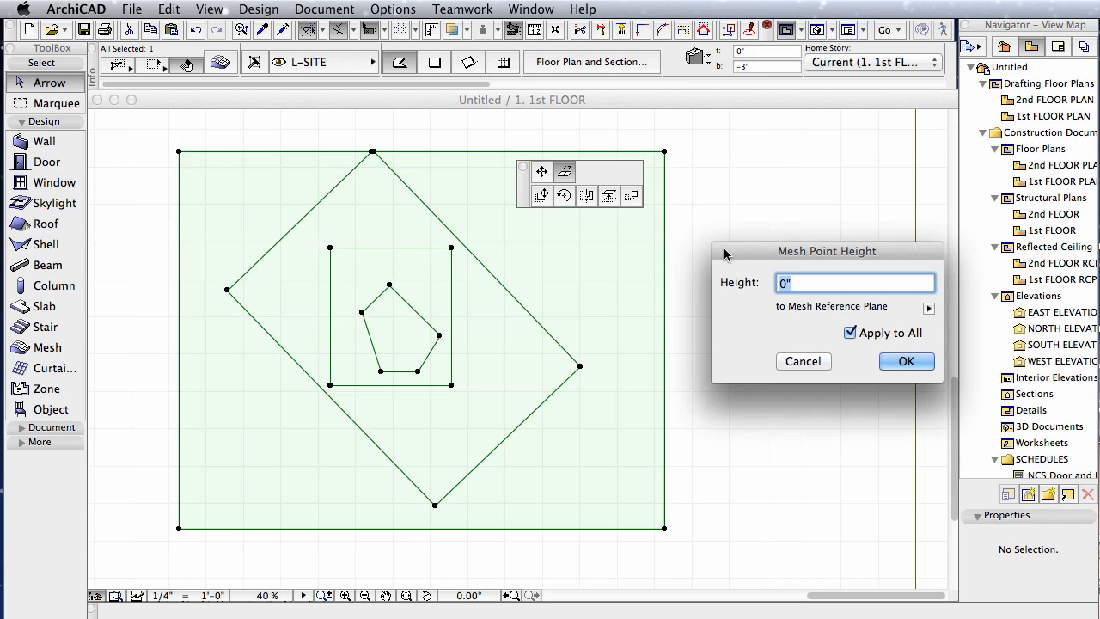
pyautogui.moveTo(725, 251); pyautogui.dragTo(700, 212)
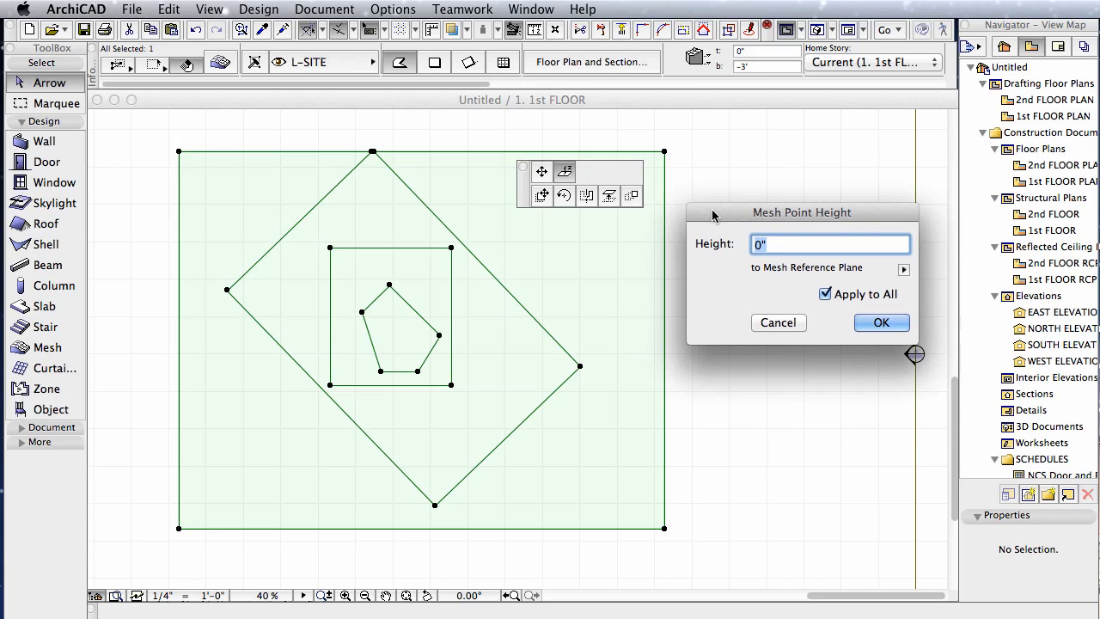
pyautogui.click(825, 294)
pyautogui.click(780, 248)
pyautogui.write("8'")
pyautogui.click(862, 323)
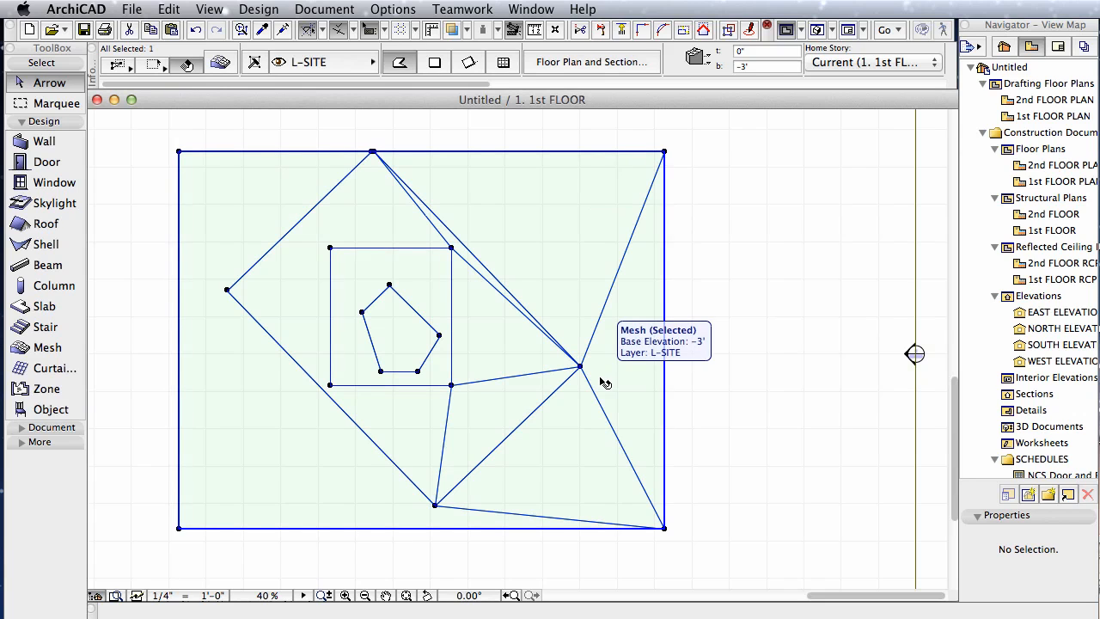
# Examine the shape of the edited mesh surface in 3D and return to the floor plan.
pyautogui.press('F3')
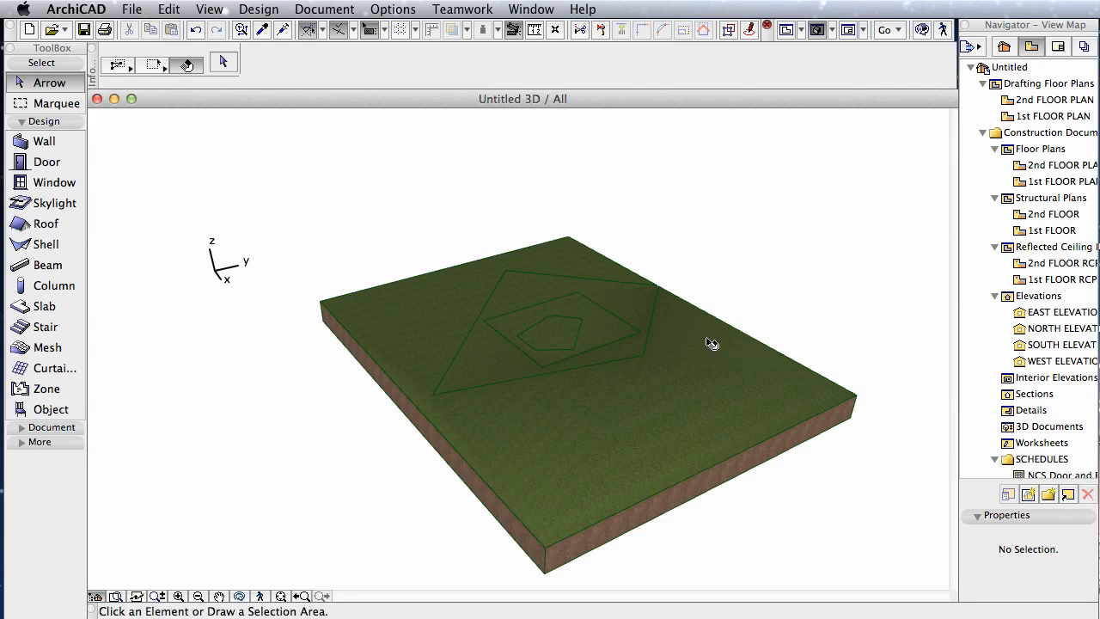
pyautogui.keyDown('shift'); pyautogui.moveTo(818, 351); pyautogui.dragTo(864, 326, button='middle'); pyautogui.keyUp('shift')
pyautogui.press('F2')
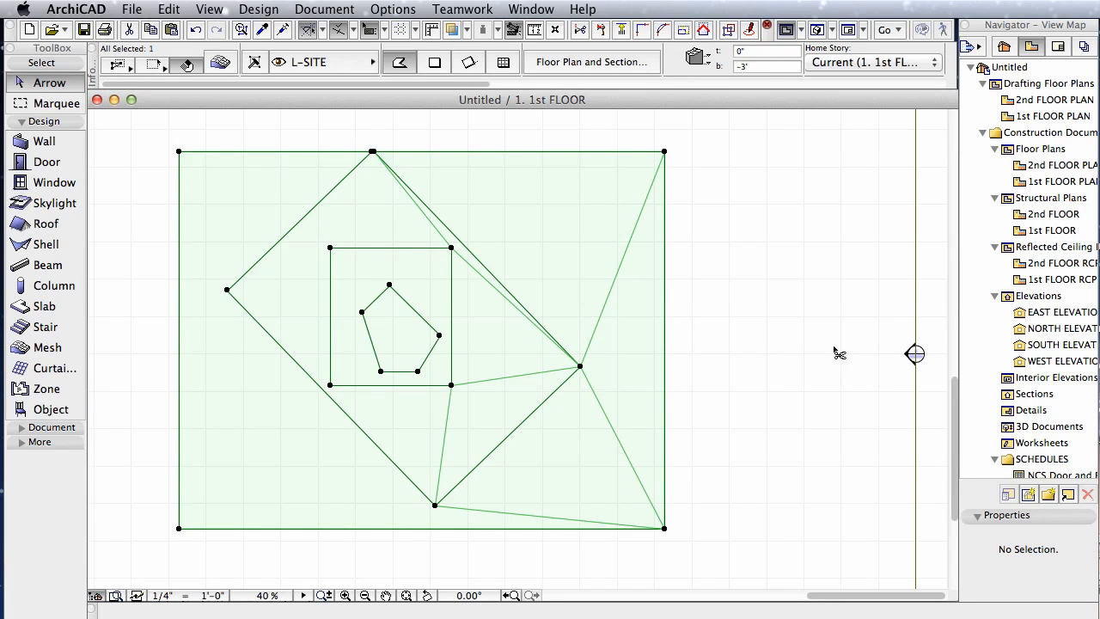
# Undo the height change of the rotated rectangle's corner point.
pyautogui.click(787, 315)
pyautogui.moveTo(490, 356); pyautogui.dragTo(589, 333)
pyautogui.press('Escape')
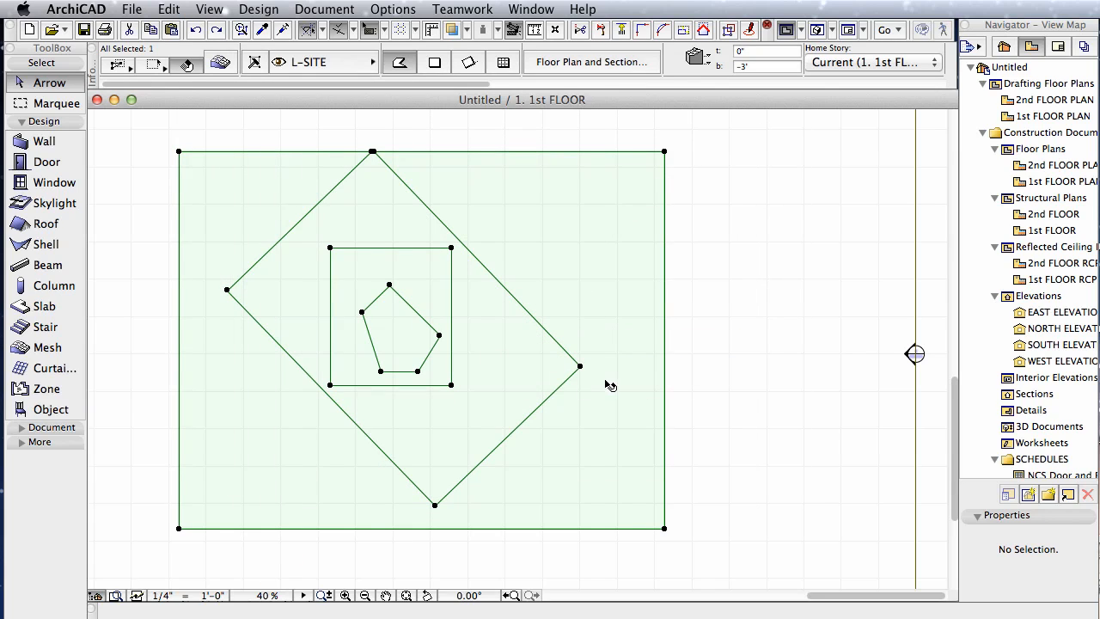
# Set all points of the inner square to a height of 6' with Apply to All, and inspect the mesh in 3D.
pyautogui.click(451, 385)
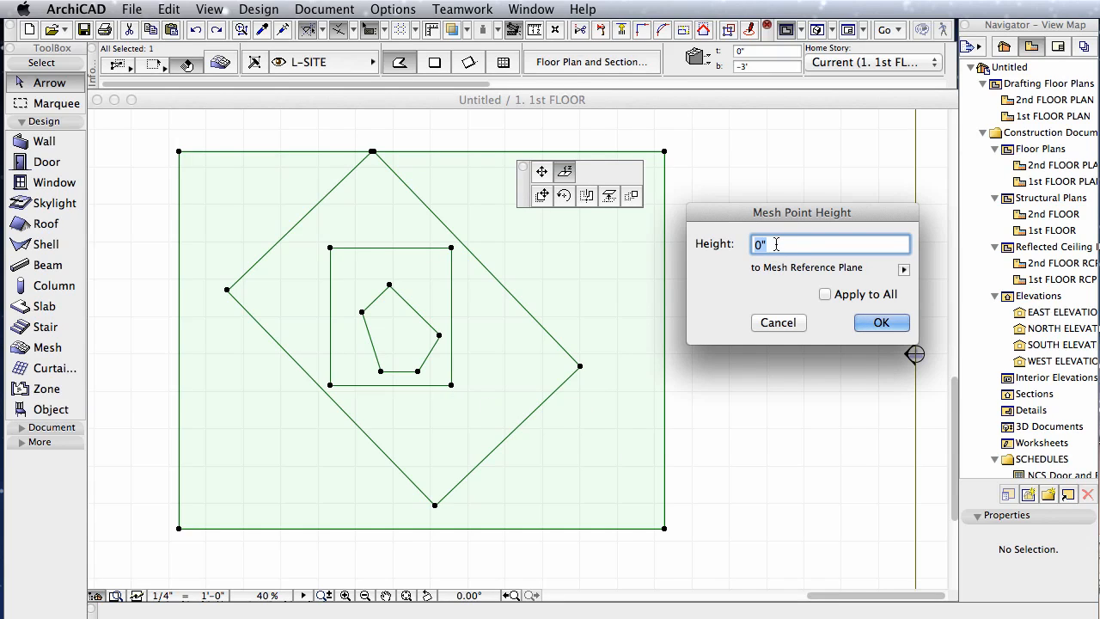
pyautogui.write("6'")
pyautogui.click(825, 294)
pyautogui.click(883, 330)
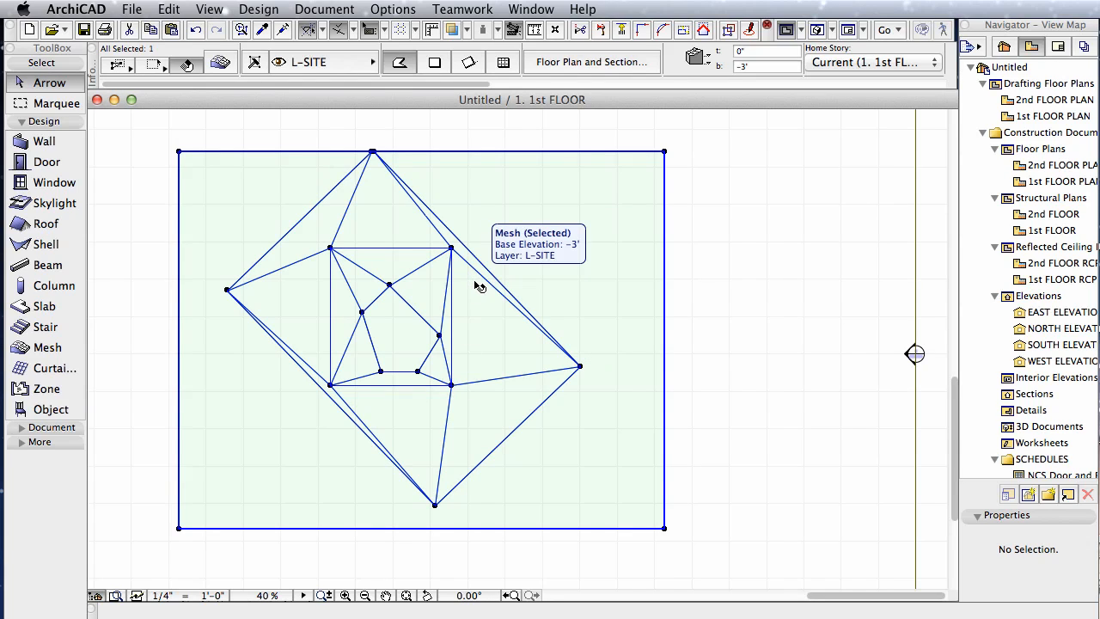
pyautogui.press('F3')
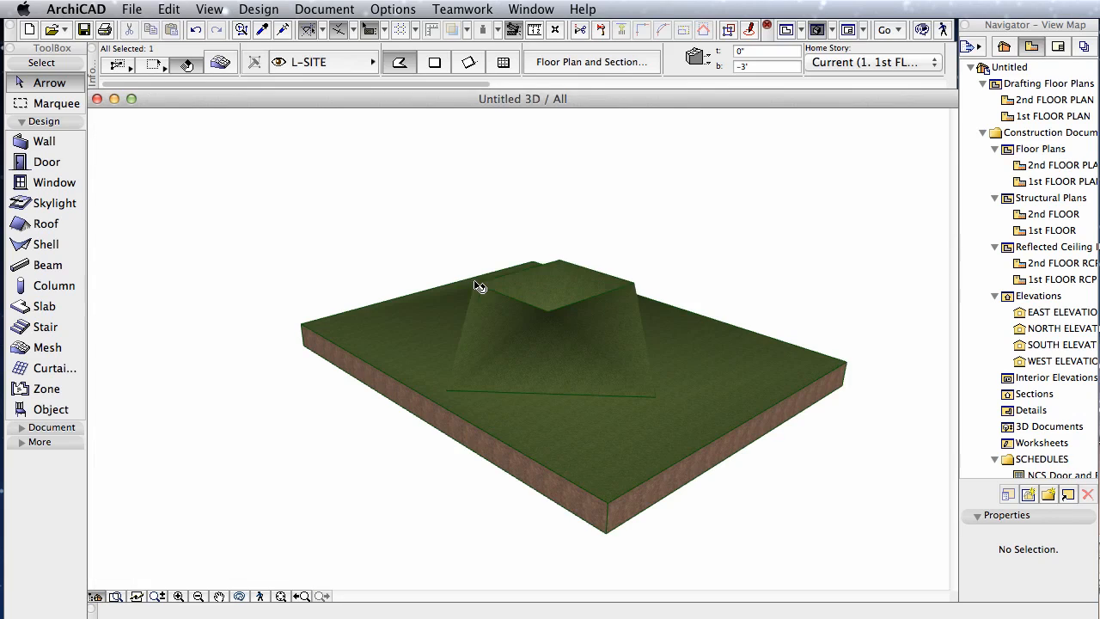
pyautogui.keyDown('shift'); pyautogui.moveTo(724, 215); pyautogui.dragTo(764, 370, button='middle'); pyautogui.keyUp('shift')
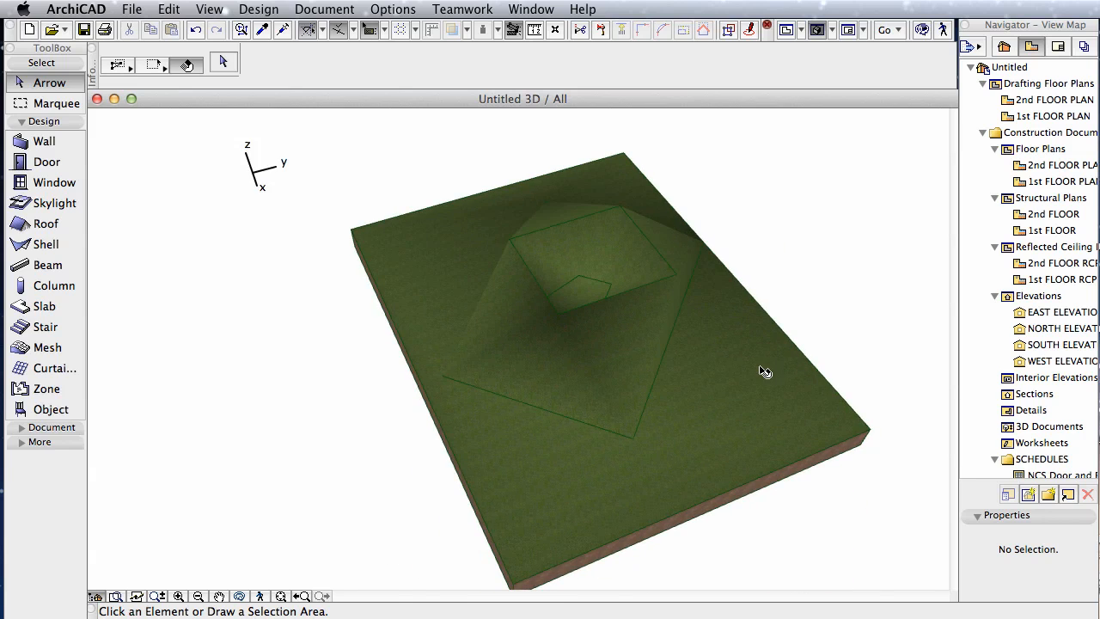
pyautogui.press('F2')
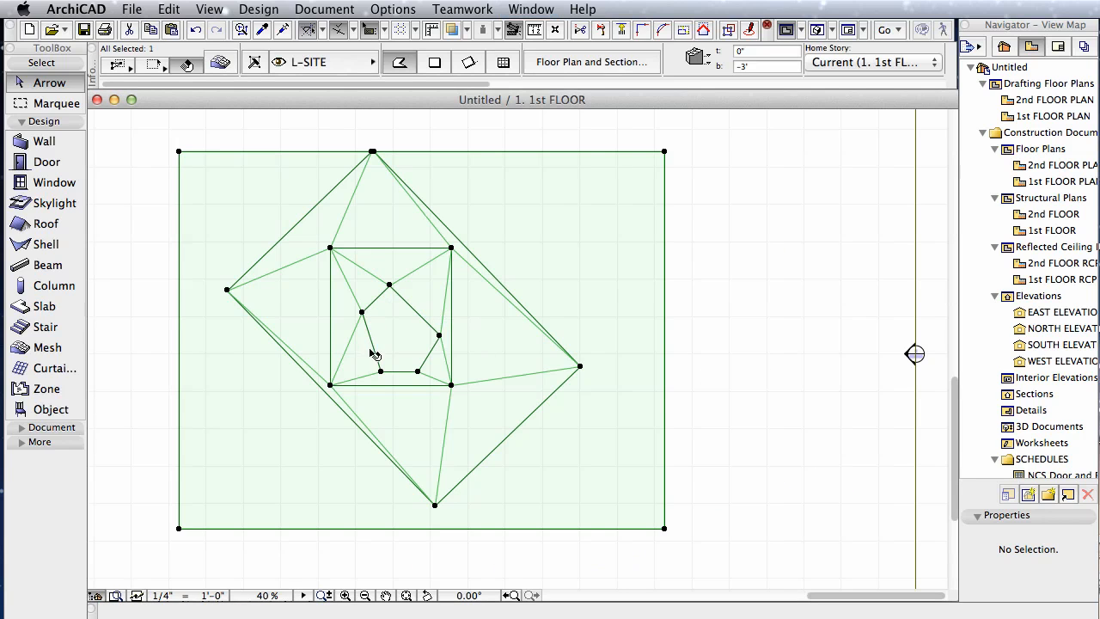
# Set all points of the pentagon to a height of 6' with Apply to All, and look at the mesh in 3D.
pyautogui.click(418, 372)
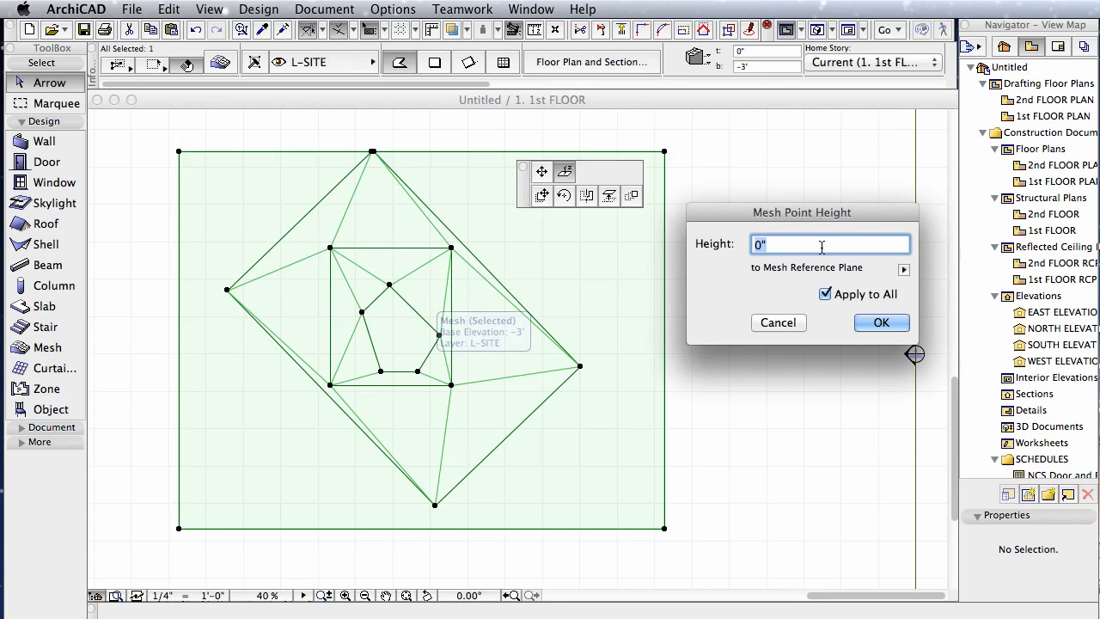
pyautogui.write('6')
pyautogui.click(882, 323)
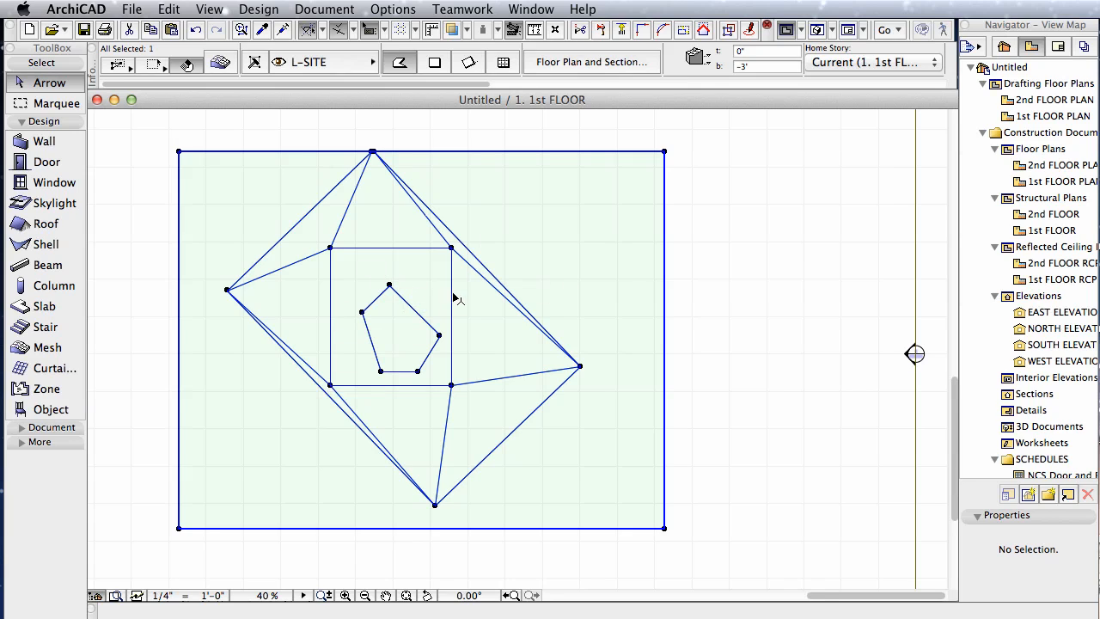
pyautogui.scroll(1, 392, 305)
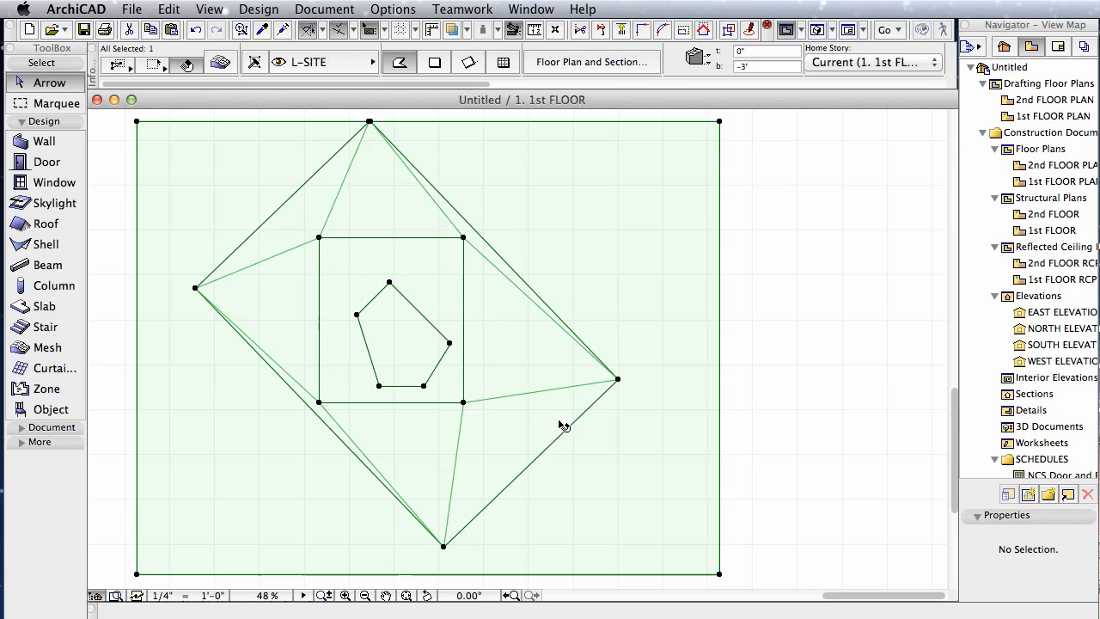
pyautogui.scroll(2, 525, 420)
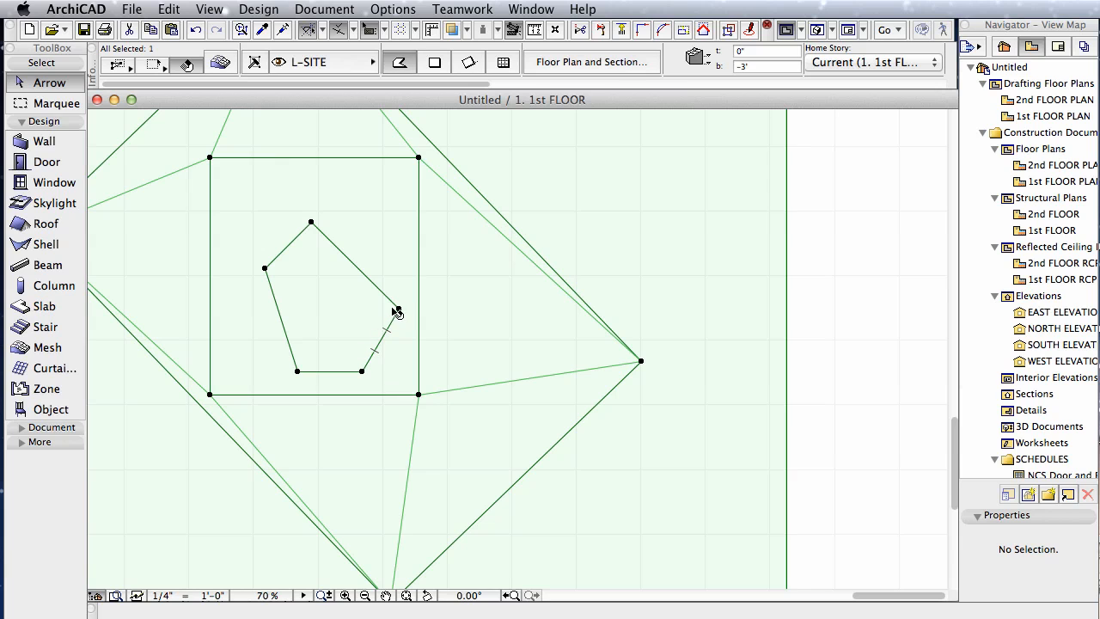
pyautogui.press('F3')
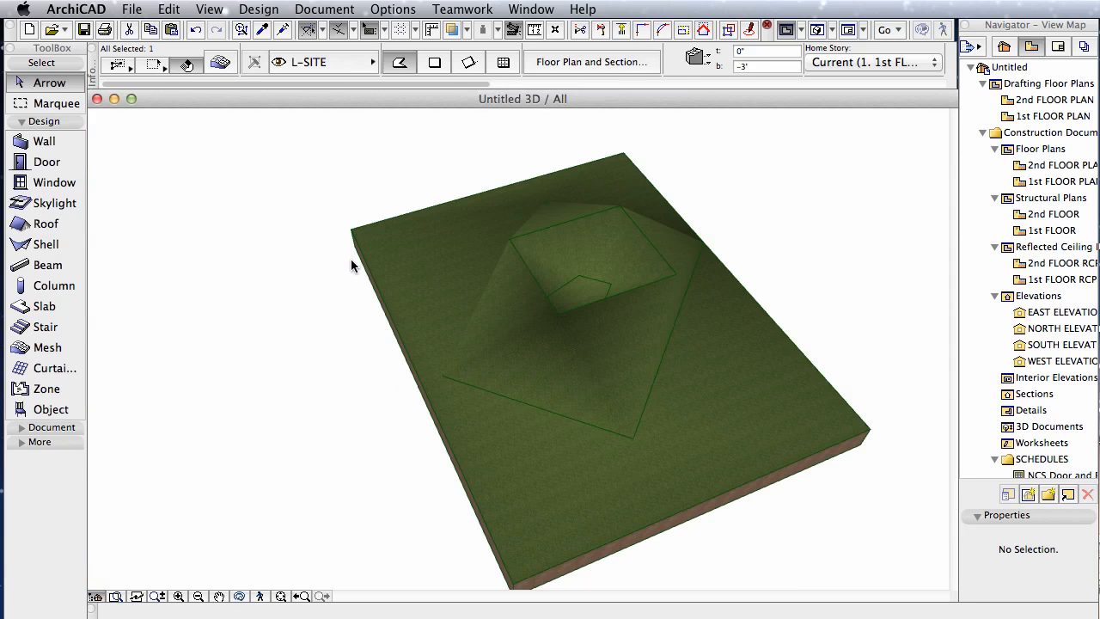
pyautogui.moveTo(808, 290)
pyautogui.keyDown('shift'); pyautogui.mouseDown(button='middle')
pyautogui.moveTo(700, 228)
pyautogui.moveTo(766, 319)
pyautogui.moveTo(688, 244)
pyautogui.moveTo(600, 206)
pyautogui.moveTo(768, 293)
pyautogui.mouseUp(button='middle'); pyautogui.keyUp('shift')
pyautogui.press('F2')
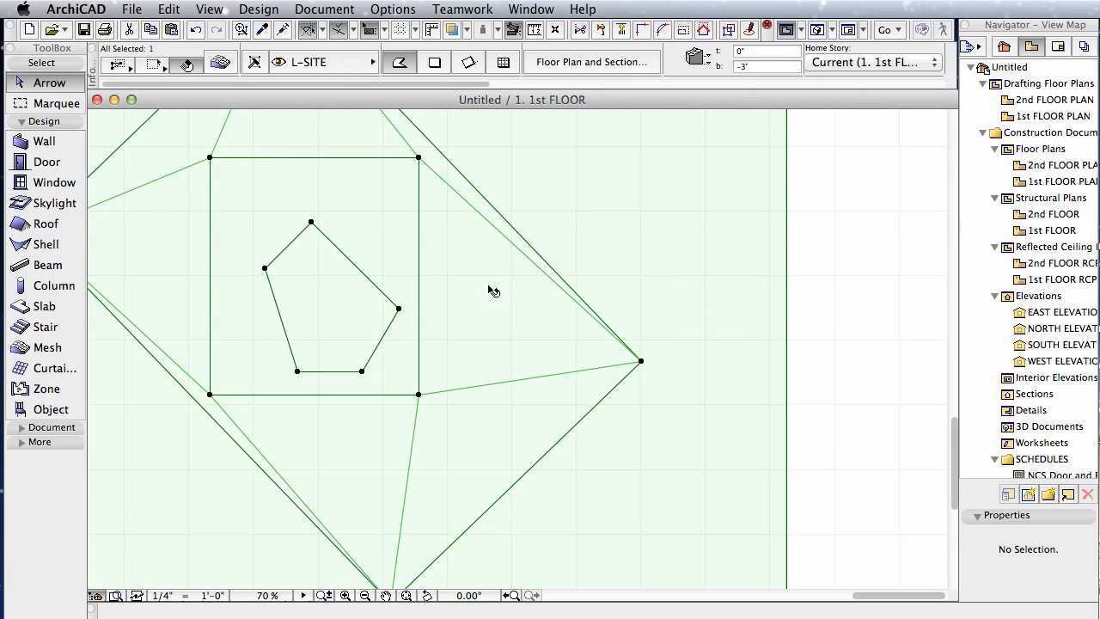
# Change the height of all the pentagon's points to 8' with Apply to All, and check the hill in 3D.
pyautogui.click(399, 309)
pyautogui.click(565, 171)
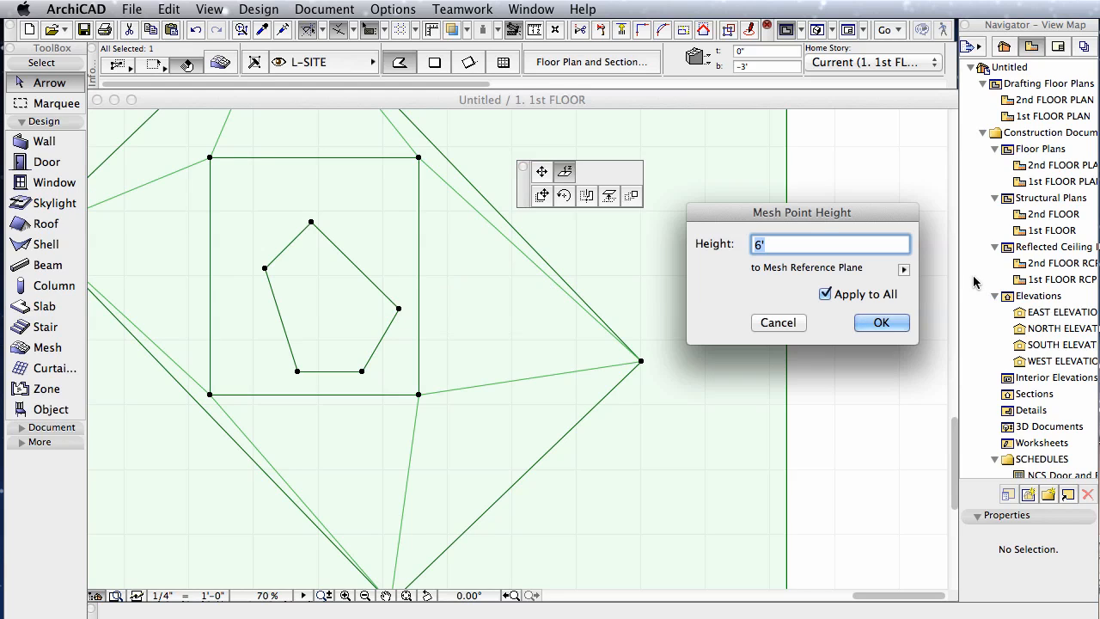
pyautogui.write('8')
pyautogui.click(857, 321)
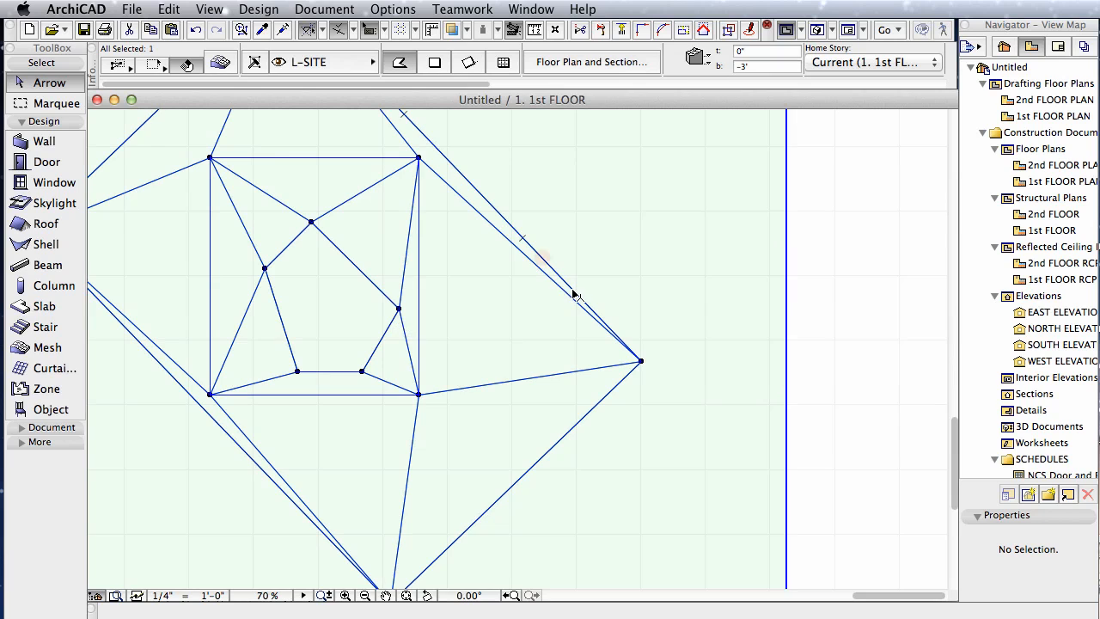
pyautogui.press('F3')
pyautogui.keyDown('shift'); pyautogui.moveTo(852, 557); pyautogui.dragTo(881, 553, button='middle'); pyautogui.keyUp('shift')
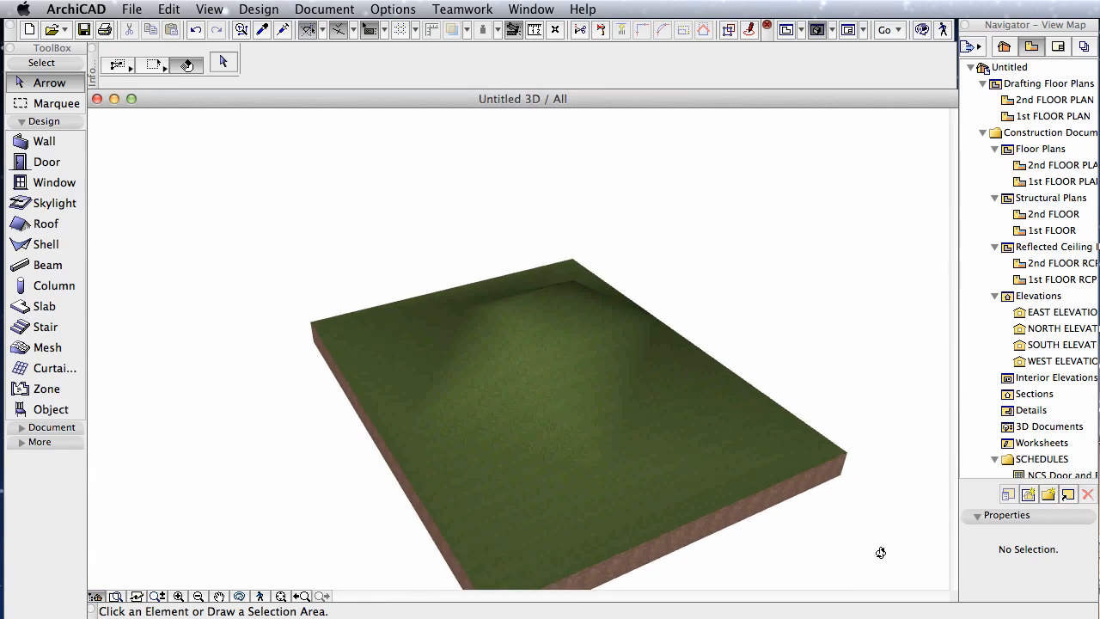
pyautogui.press('F2')
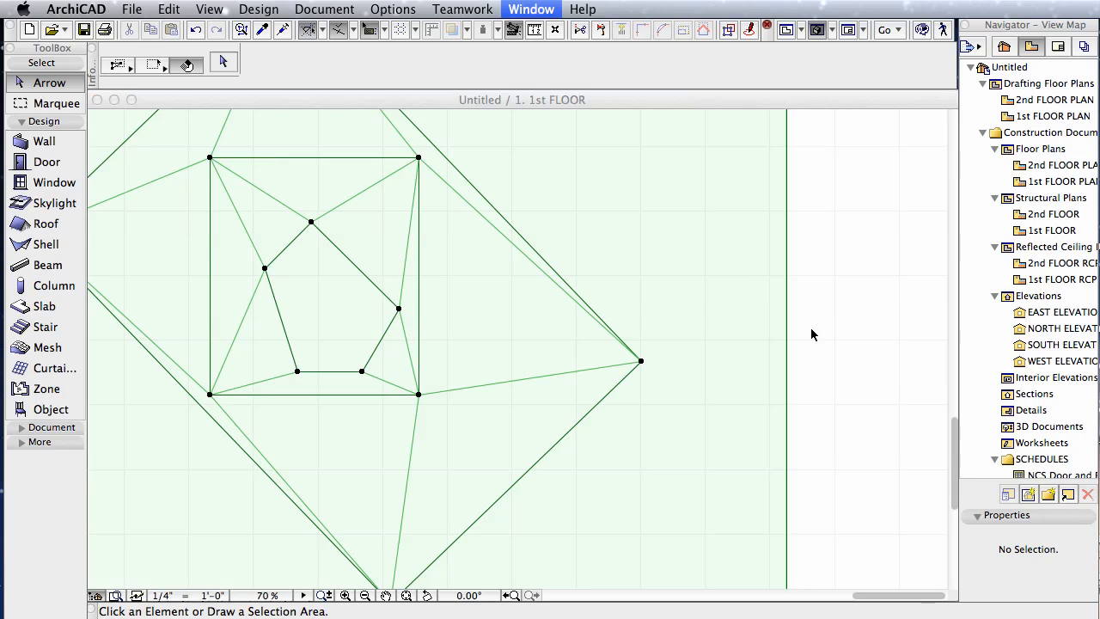
# Delete the whole rectangular mesh from the floor plan.
pyautogui.click(737, 321)
pyautogui.scroll(-5, 736, 321)
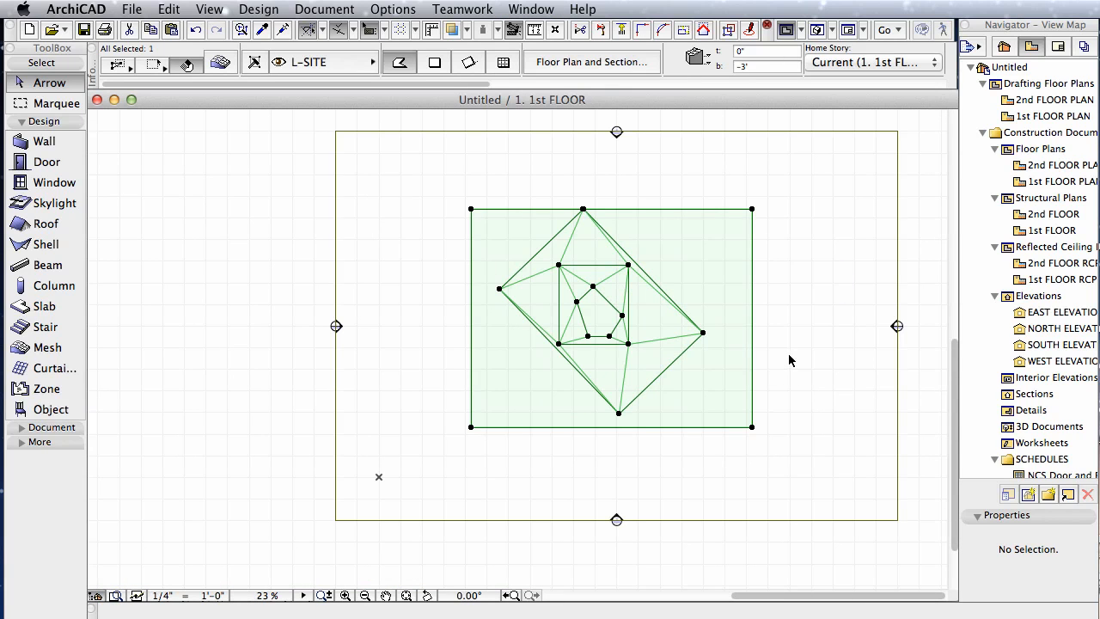
pyautogui.press('Delete')
# Draw a closed, rounded seven-point outline with the Spline tool between the elevation markers, and compare the floor plan with the 3D view.
pyautogui.scroll(2, 602, 301)
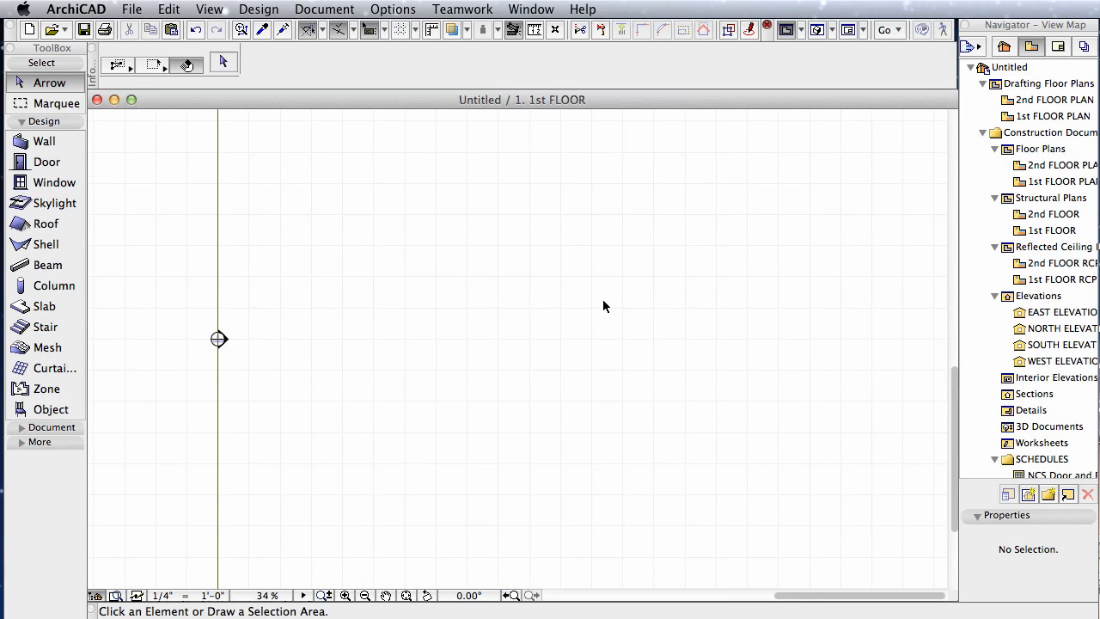
pyautogui.scroll(-1, 603, 301)
pyautogui.scroll(-1, 695, 276)
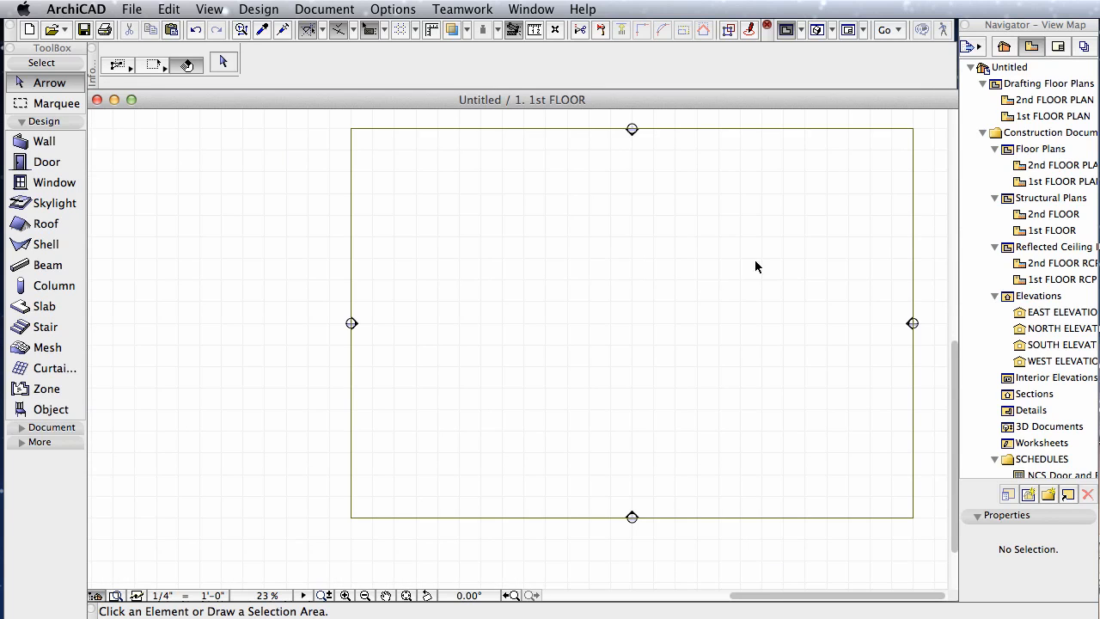
pyautogui.moveTo(756, 263); pyautogui.dragTo(678, 274, button='middle')
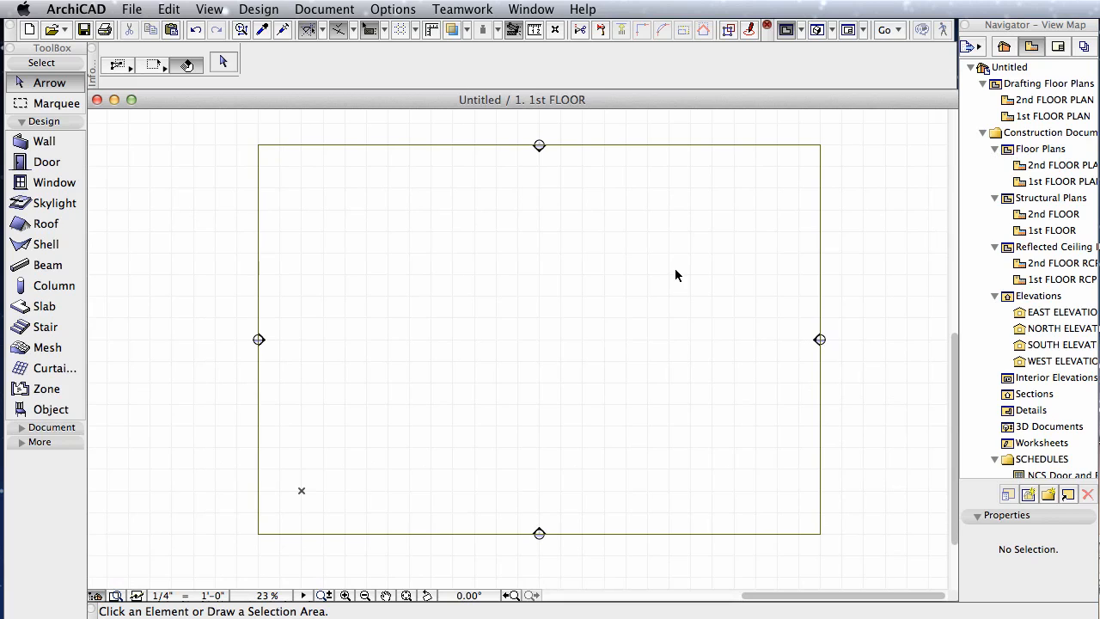
pyautogui.scroll(1, 676, 275)
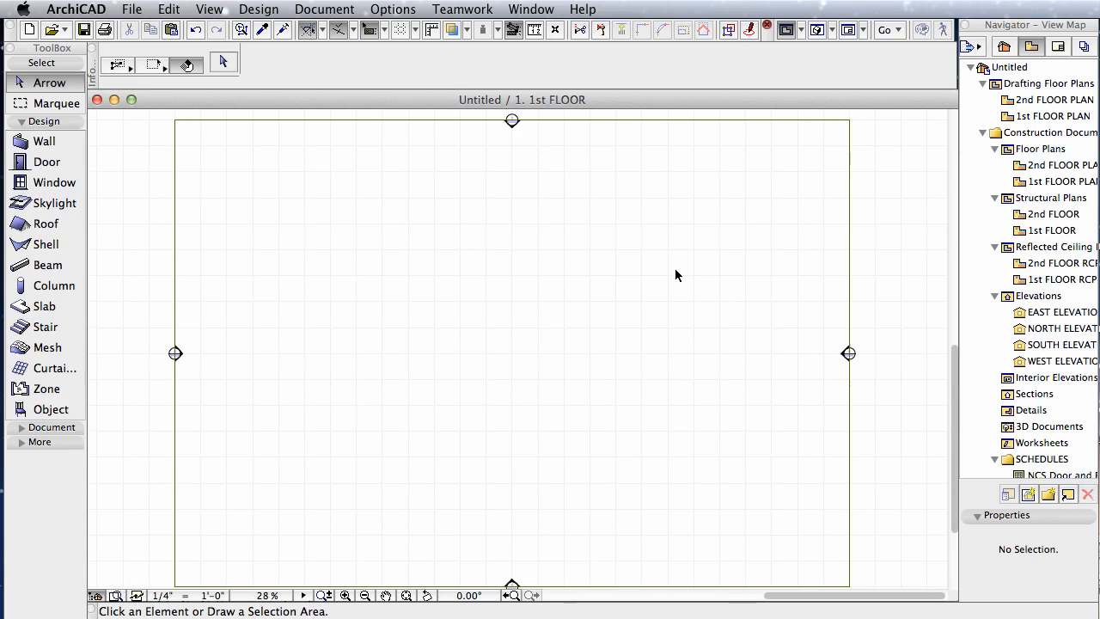
pyautogui.scroll(-2, 658, 276)
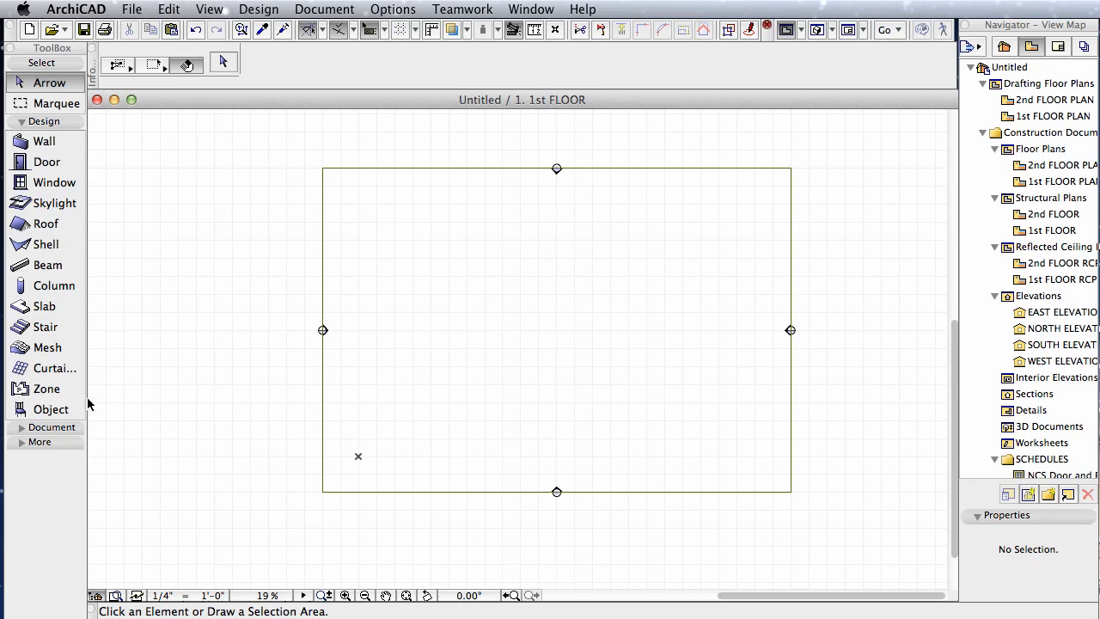
pyautogui.click(25, 429)
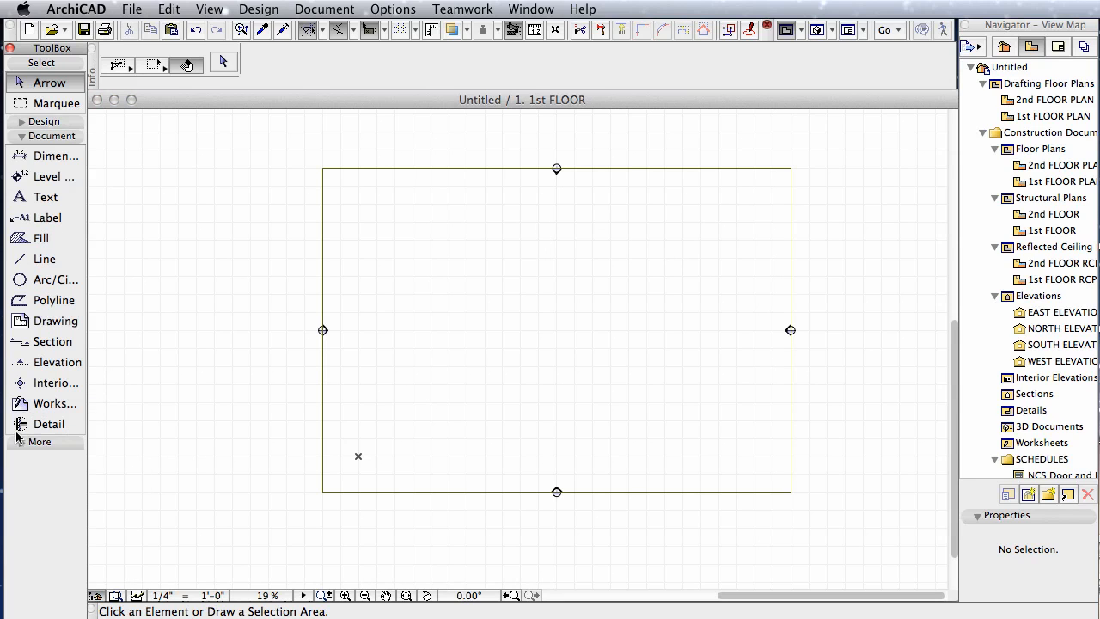
pyautogui.click(26, 441)
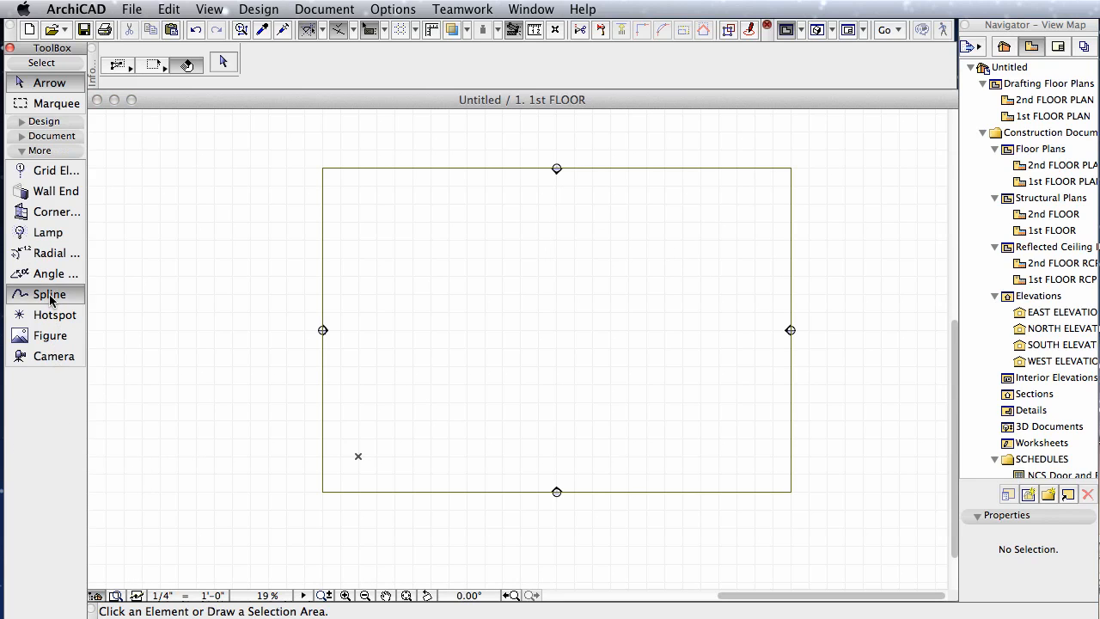
pyautogui.click(50, 295)
pyautogui.click(703, 255)
pyautogui.click(658, 219)
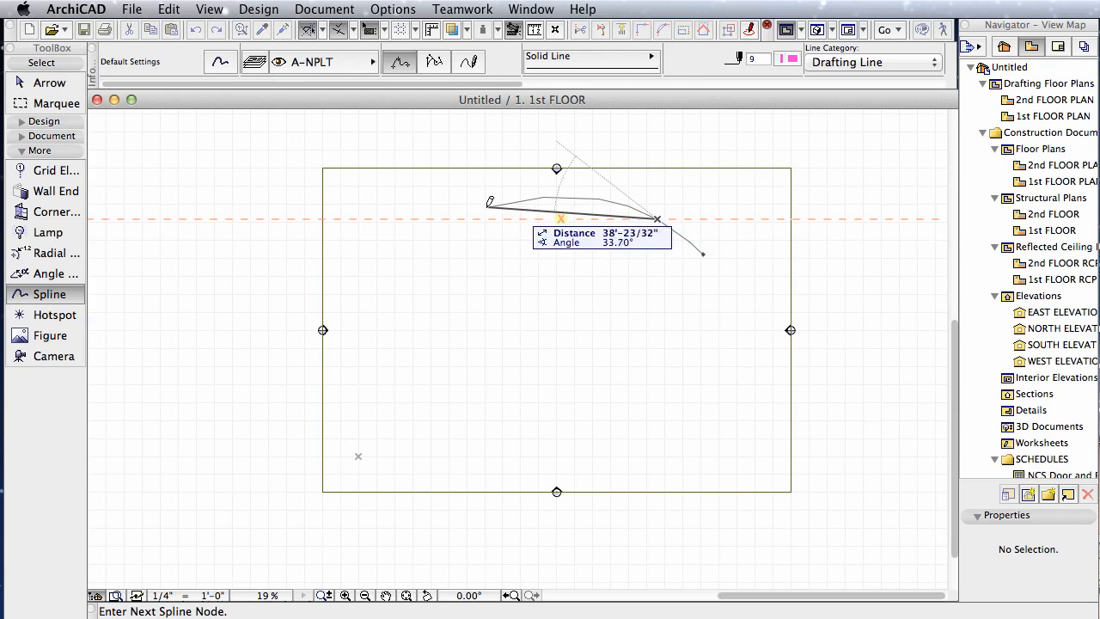
pyautogui.click(488, 207)
pyautogui.click(404, 288)
pyautogui.click(389, 408)
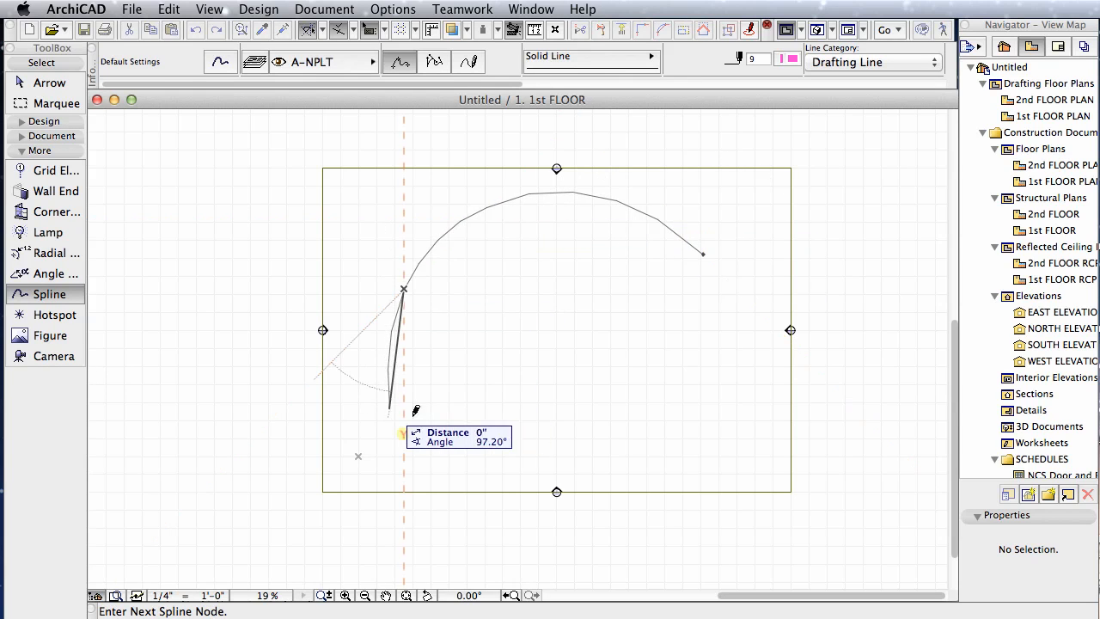
pyautogui.click(546, 450)
pyautogui.click(694, 433)
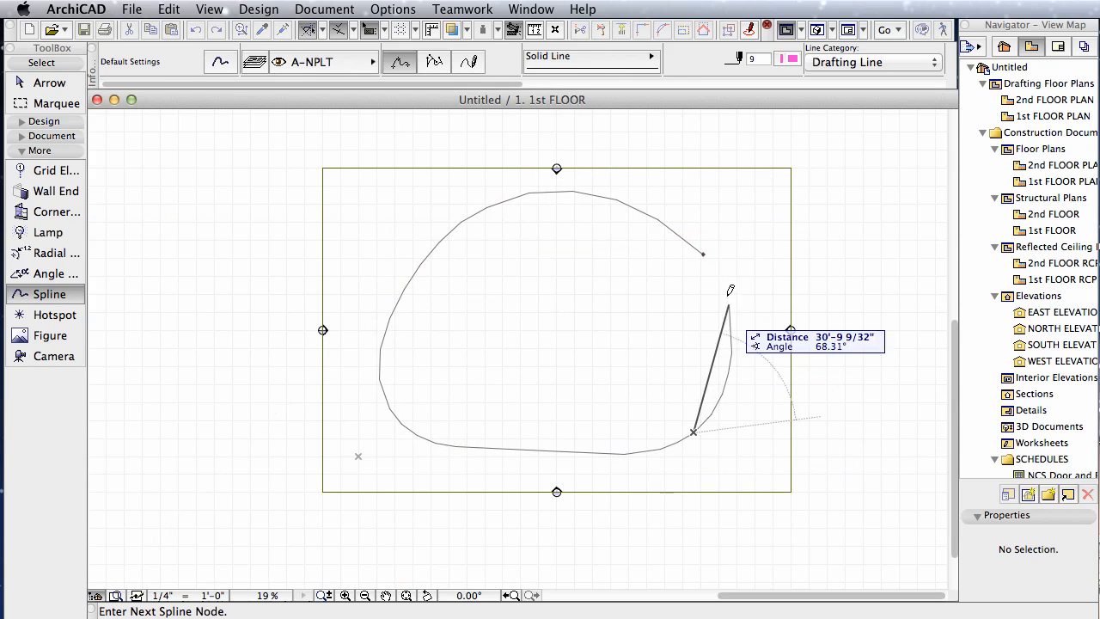
pyautogui.click(705, 255)
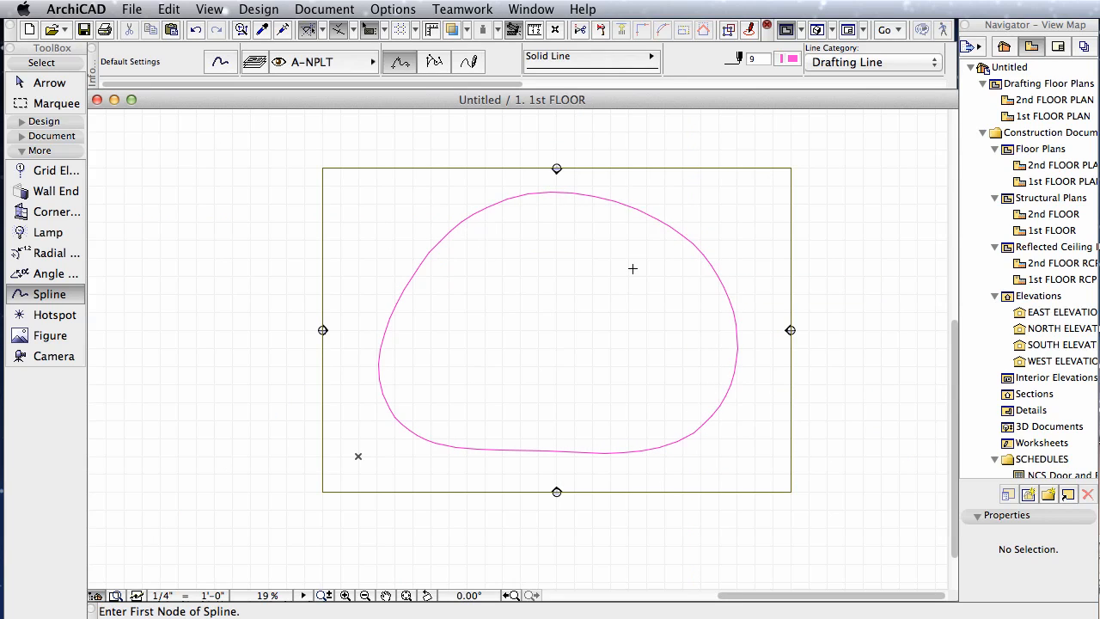
pyautogui.press('F3')
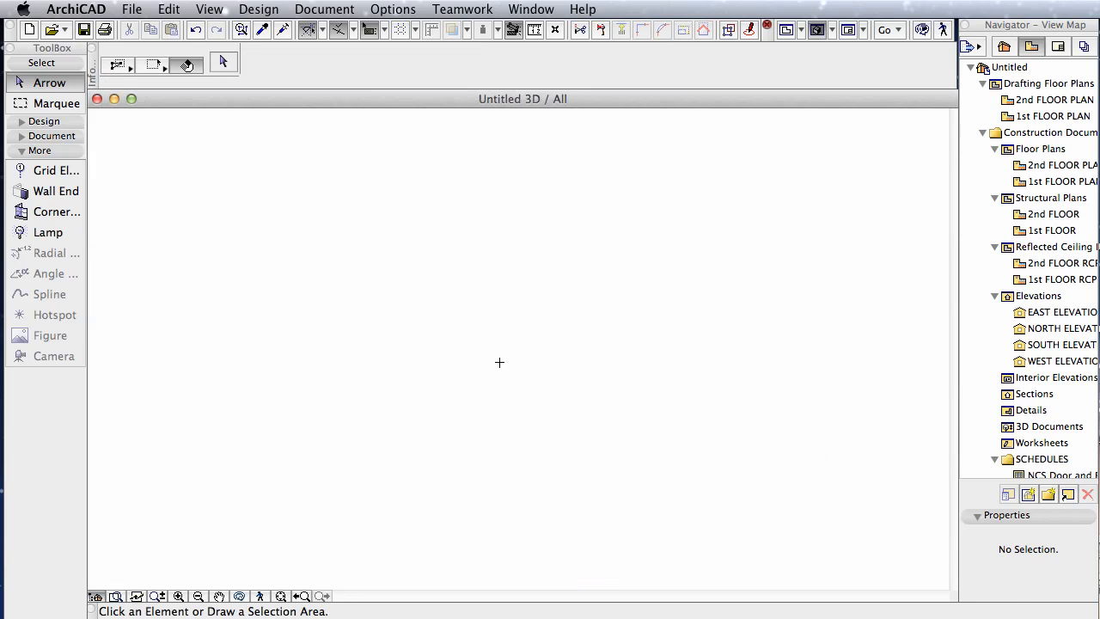
pyautogui.press('F2')
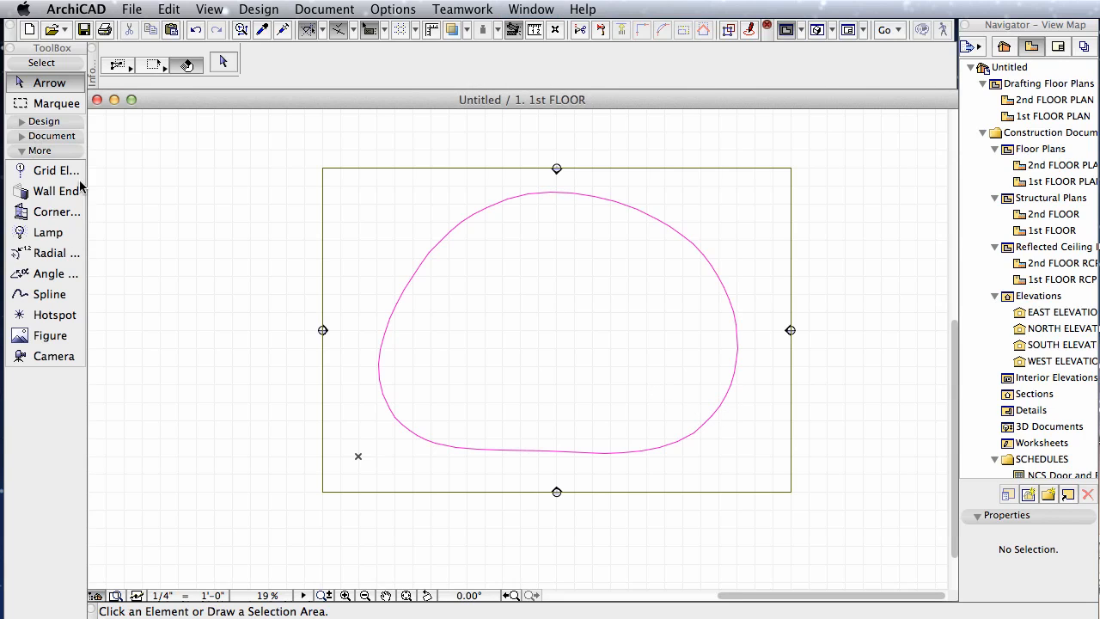
# Create a mesh on the L-SITE layer from the closed spline outline, view it in 3D, and return to the floor plan.
pyautogui.click(48, 138)
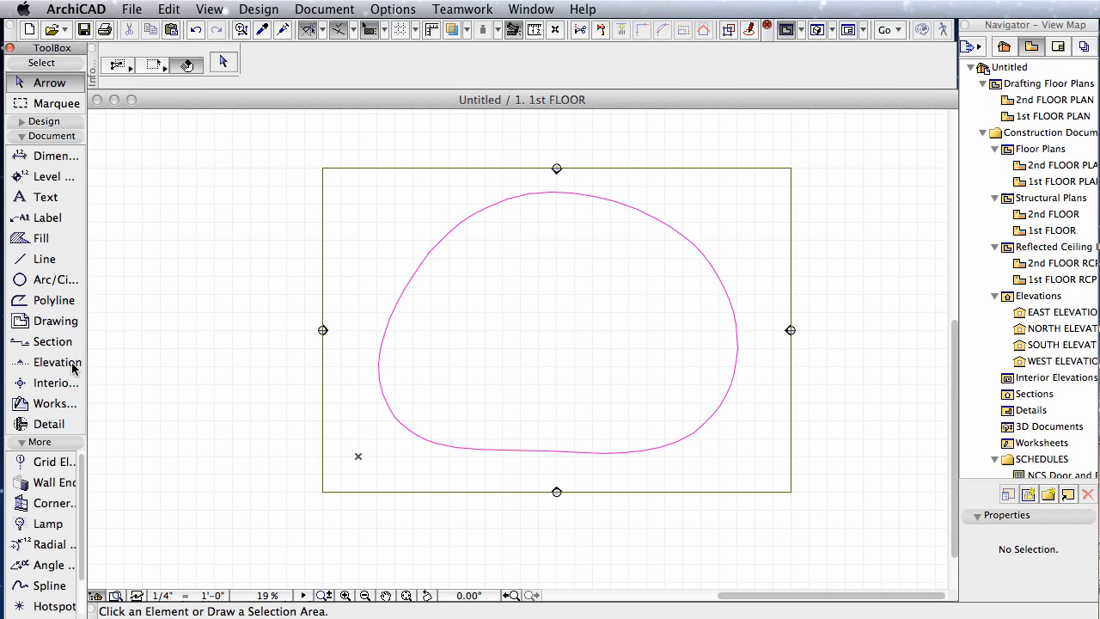
pyautogui.click(59, 123)
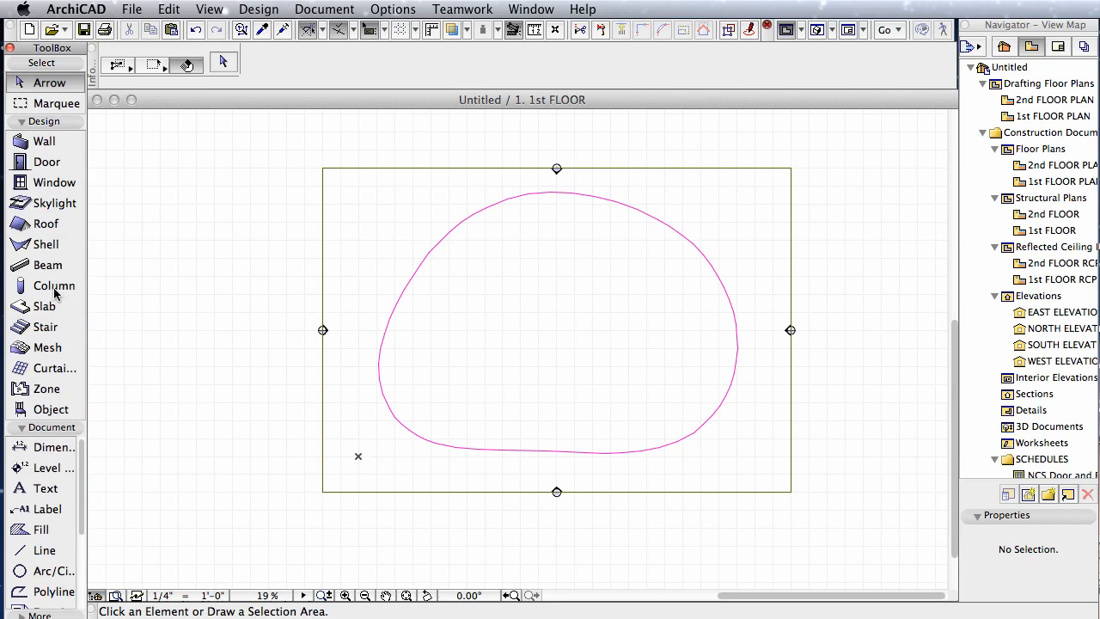
pyautogui.click(48, 348)
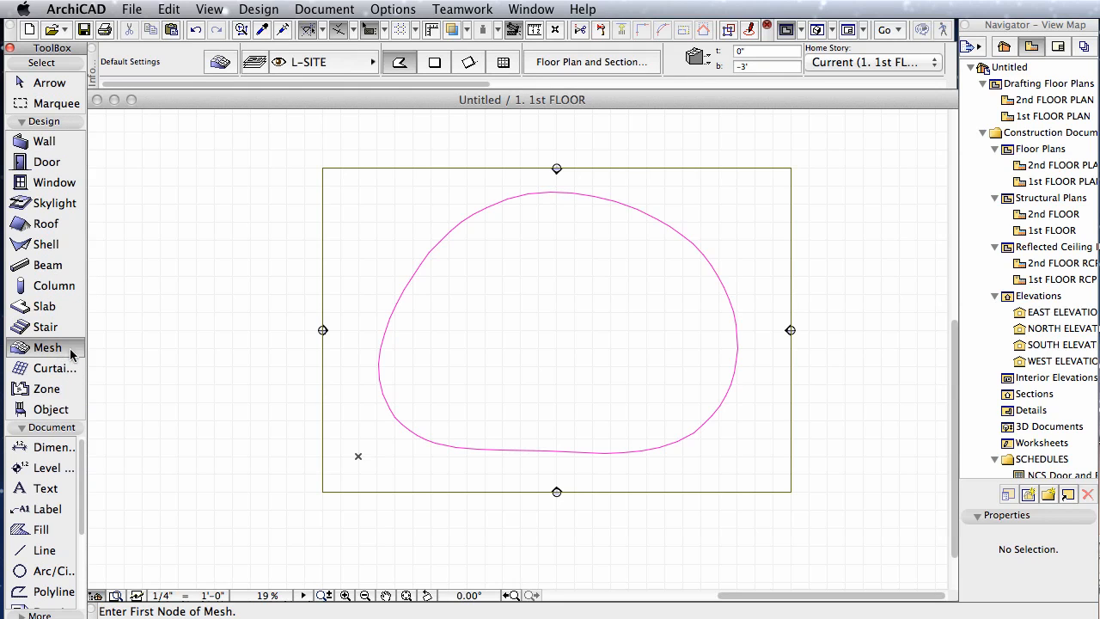
pyautogui.click(729, 293)
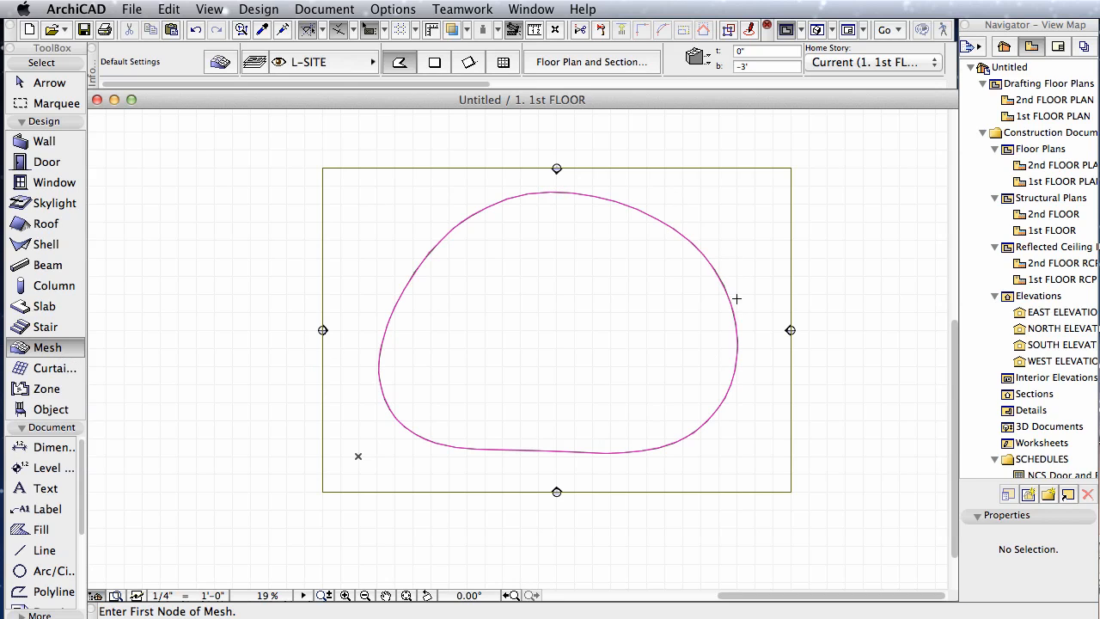
pyautogui.press('F3')
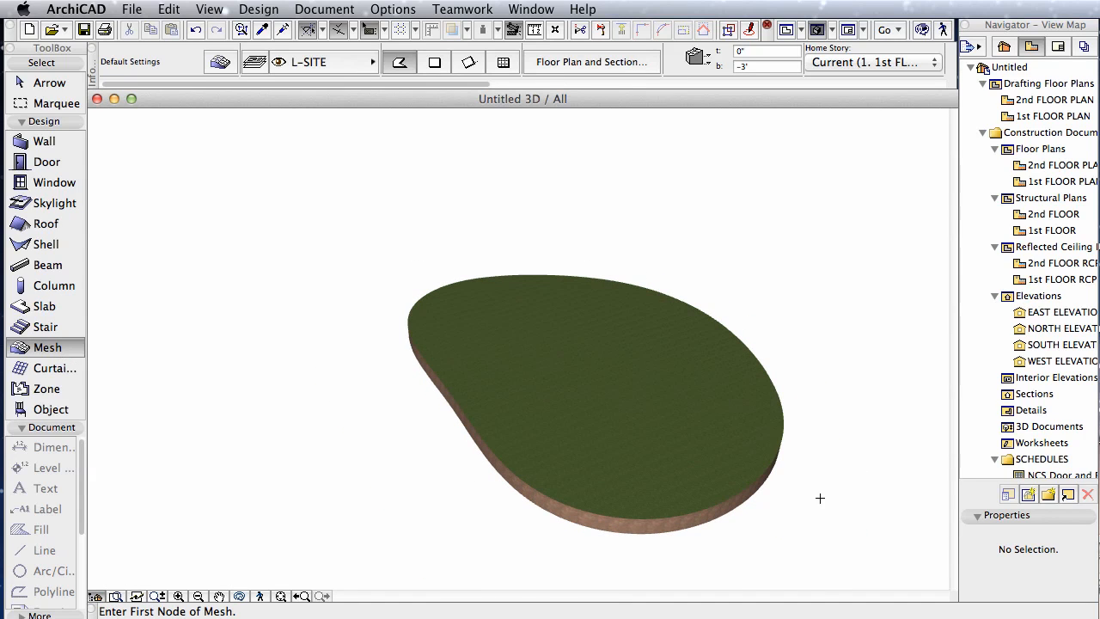
pyautogui.press('w')
pyautogui.press('F2')
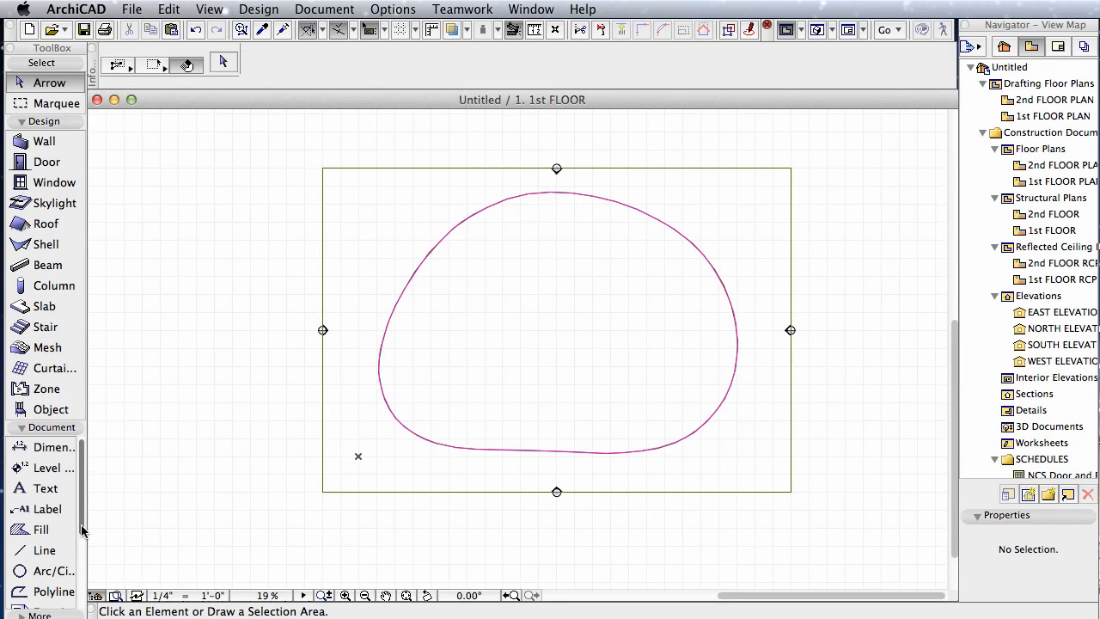
# Draw a circle near the middle of the freeform mesh with the Arc/Circle tool.
pyautogui.moveTo(82, 529); pyautogui.dragTo(86, 600)
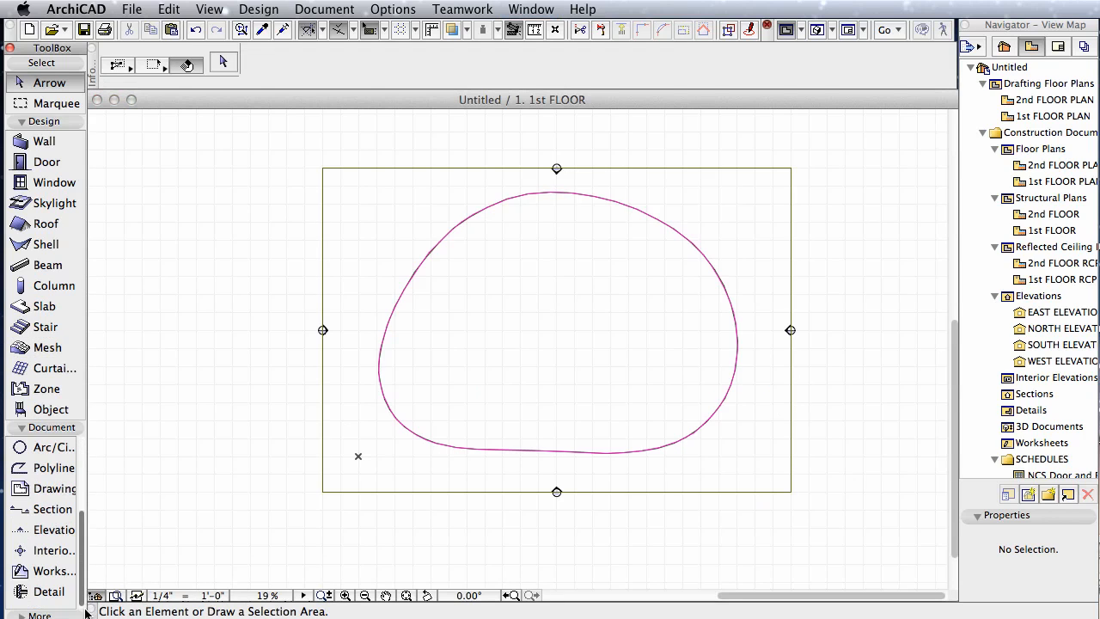
pyautogui.click(53, 449)
pyautogui.click(542, 333)
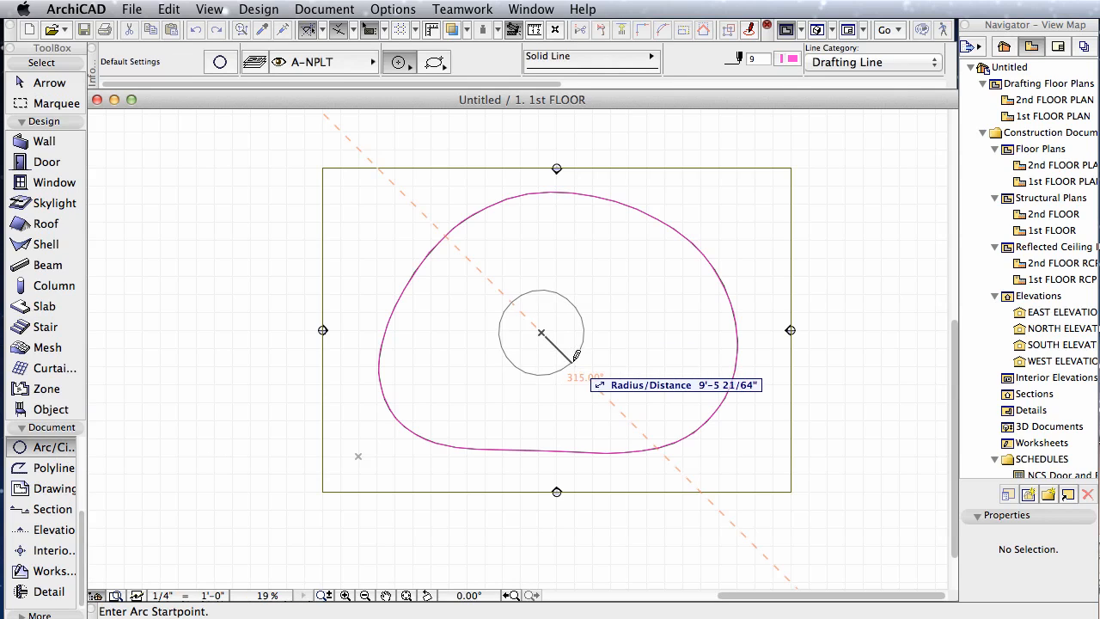
pyautogui.click(579, 361)
pyautogui.click(580, 361)
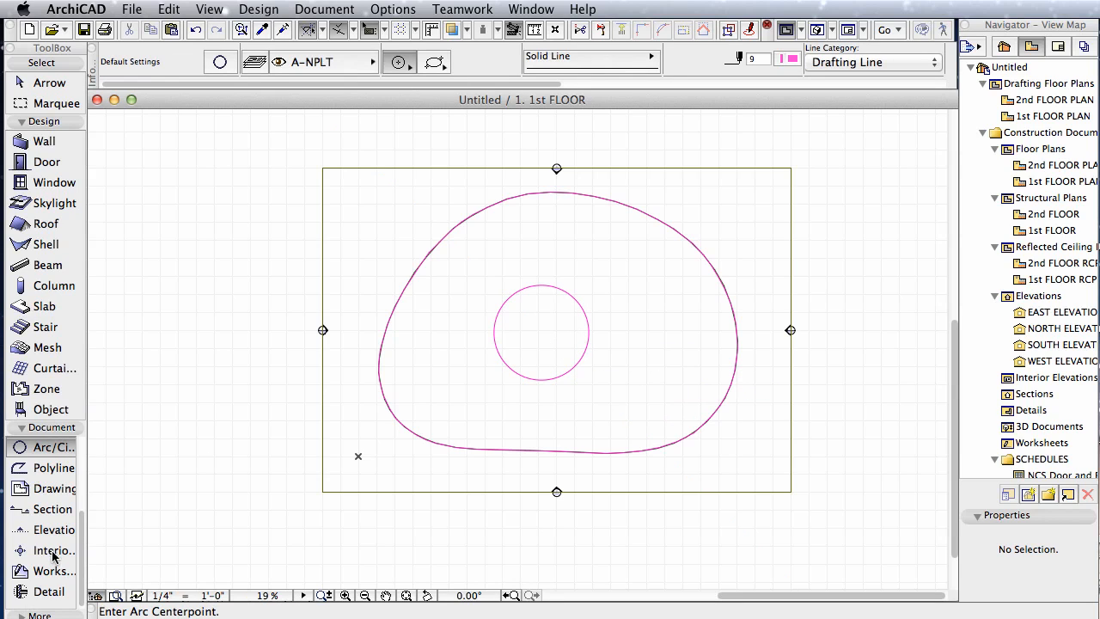
# Draw a closed, irregular spline contour around the circle, keeping it inside the mesh outline.
pyautogui.click(24, 613)
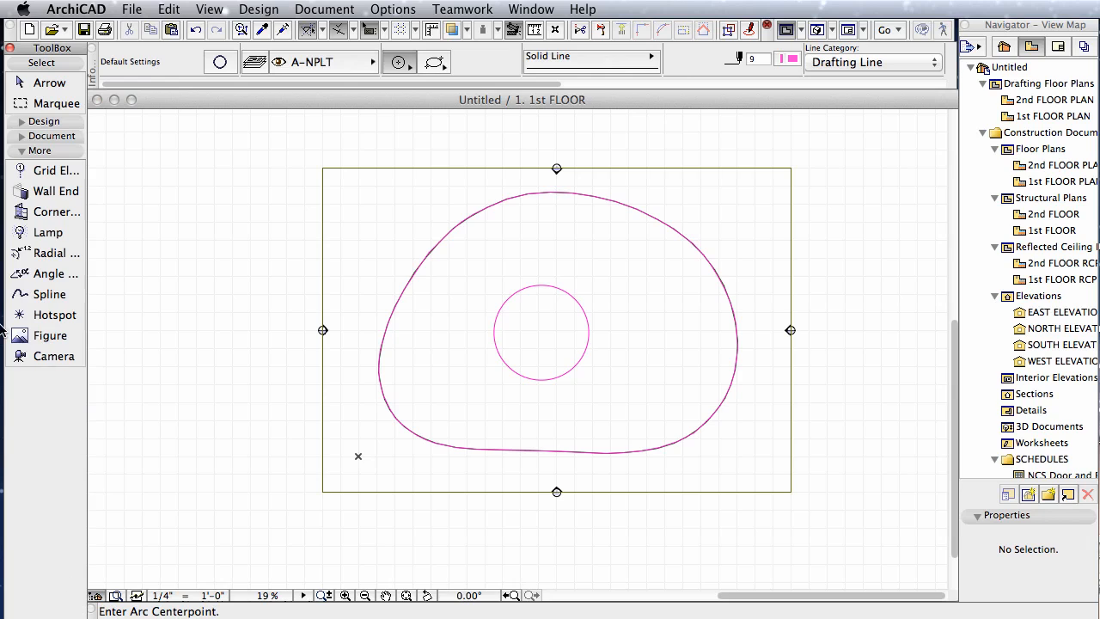
pyautogui.click(28, 297)
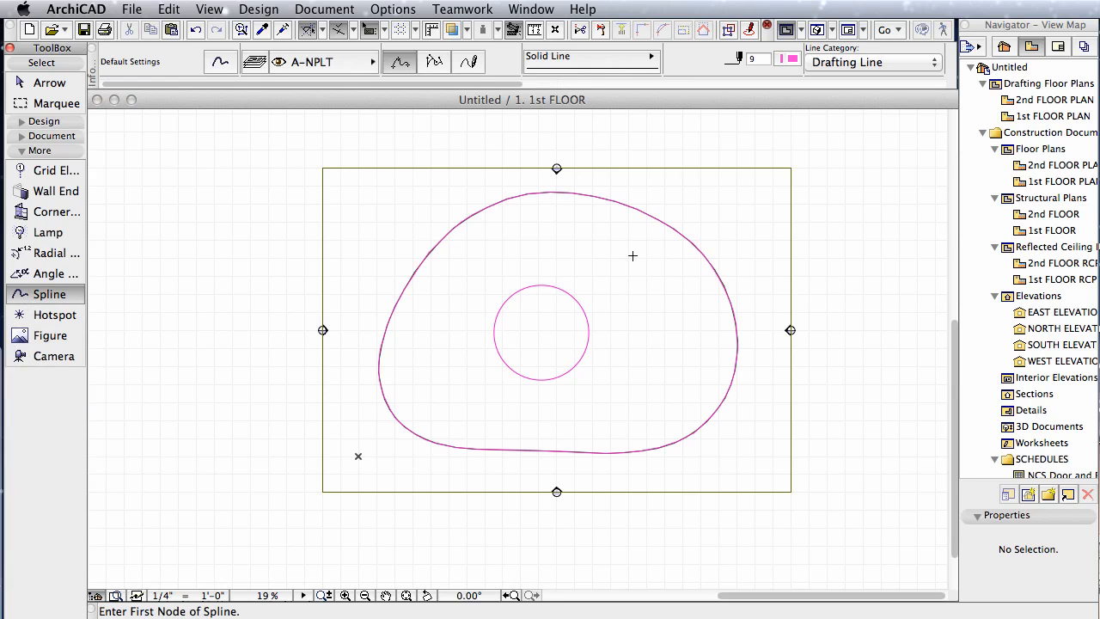
pyautogui.click(576, 254)
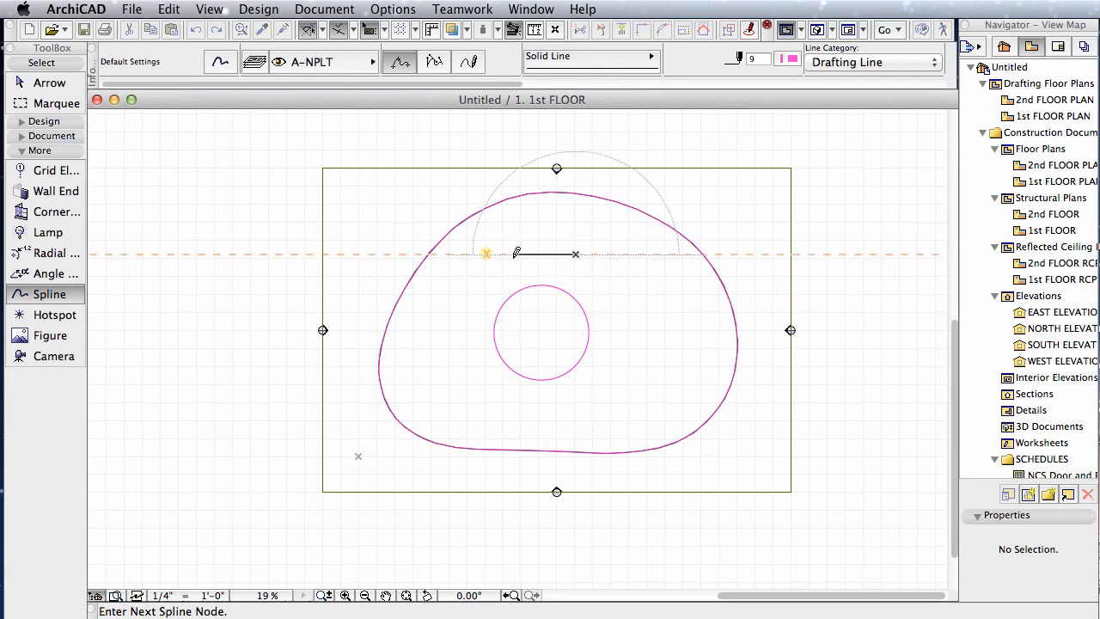
pyautogui.click(523, 255)
pyautogui.click(470, 289)
pyautogui.click(428, 367)
pyautogui.click(498, 383)
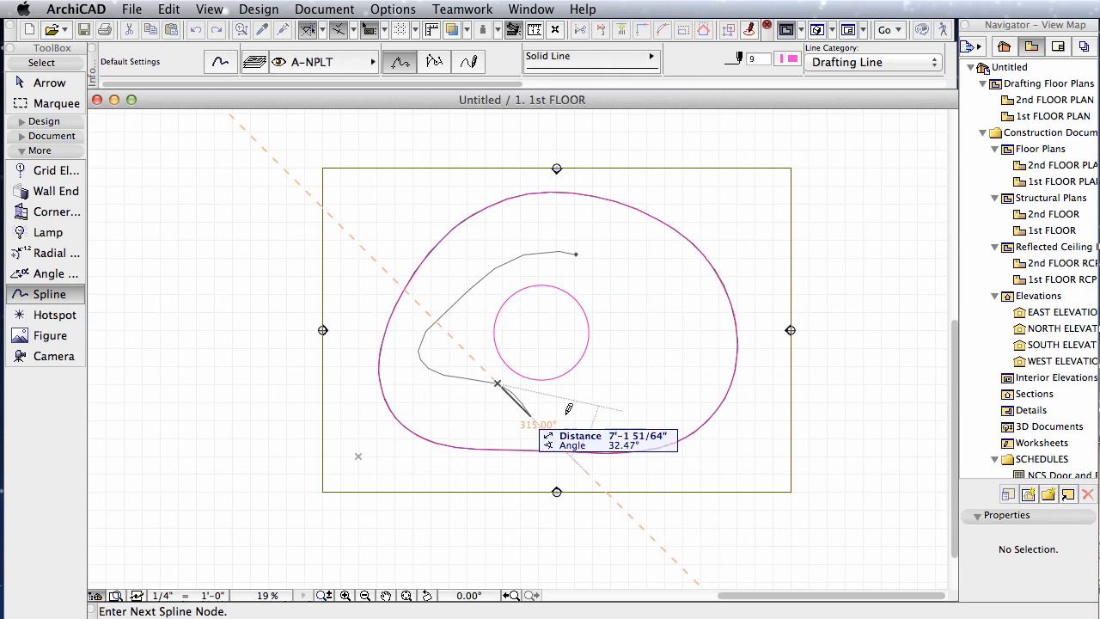
pyautogui.click(520, 406)
pyautogui.click(612, 413)
pyautogui.click(650, 380)
pyautogui.click(680, 350)
pyautogui.click(680, 314)
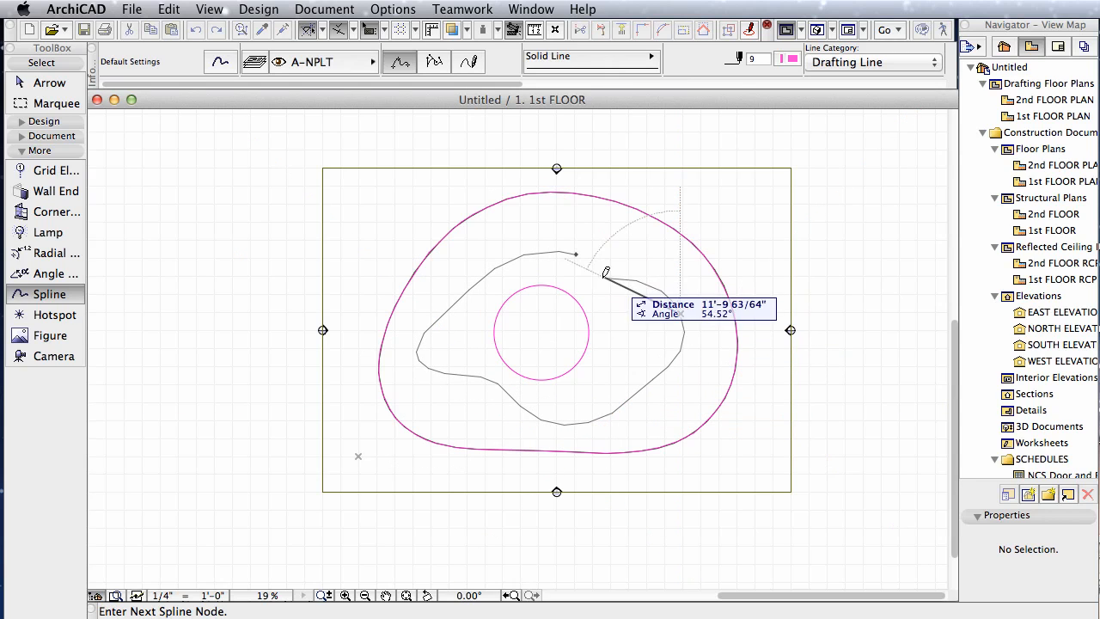
pyautogui.click(577, 254)
# Draw a small closed, irregular spline inside the circle, and compare the floor plan with the 3D view.
pyautogui.click(549, 325)
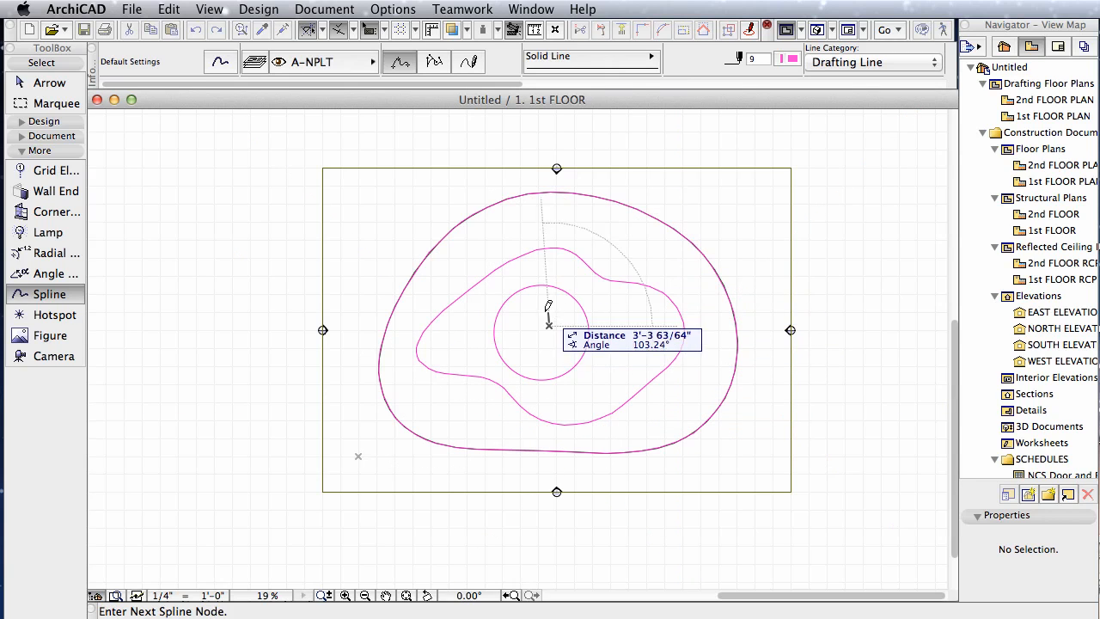
pyautogui.click(541, 311)
pyautogui.click(528, 320)
pyautogui.click(540, 361)
pyautogui.click(560, 355)
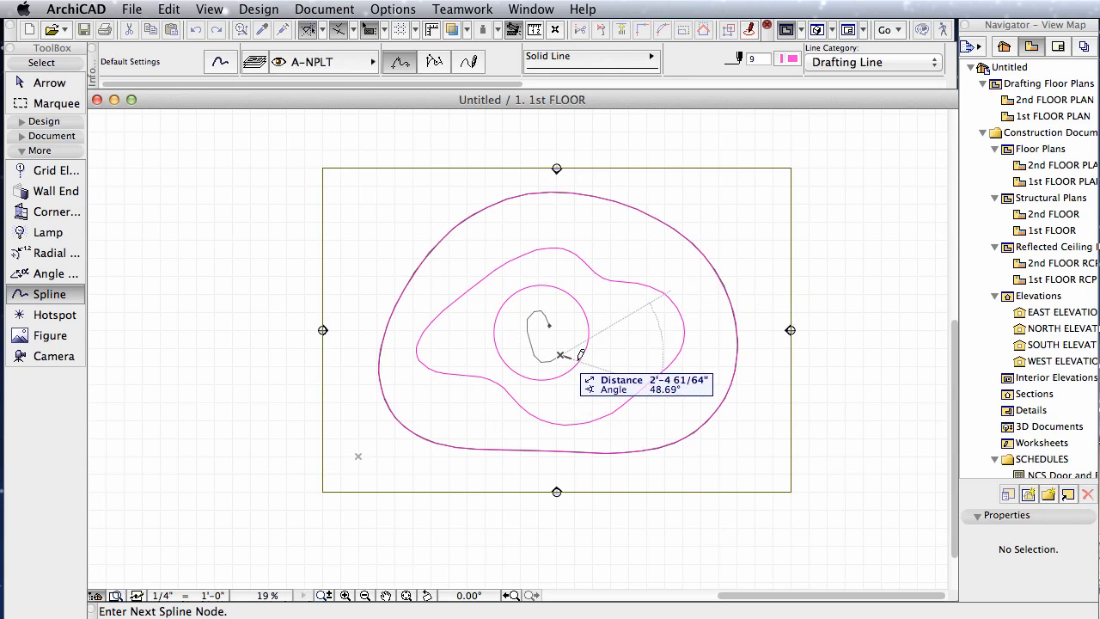
pyautogui.click(588, 344)
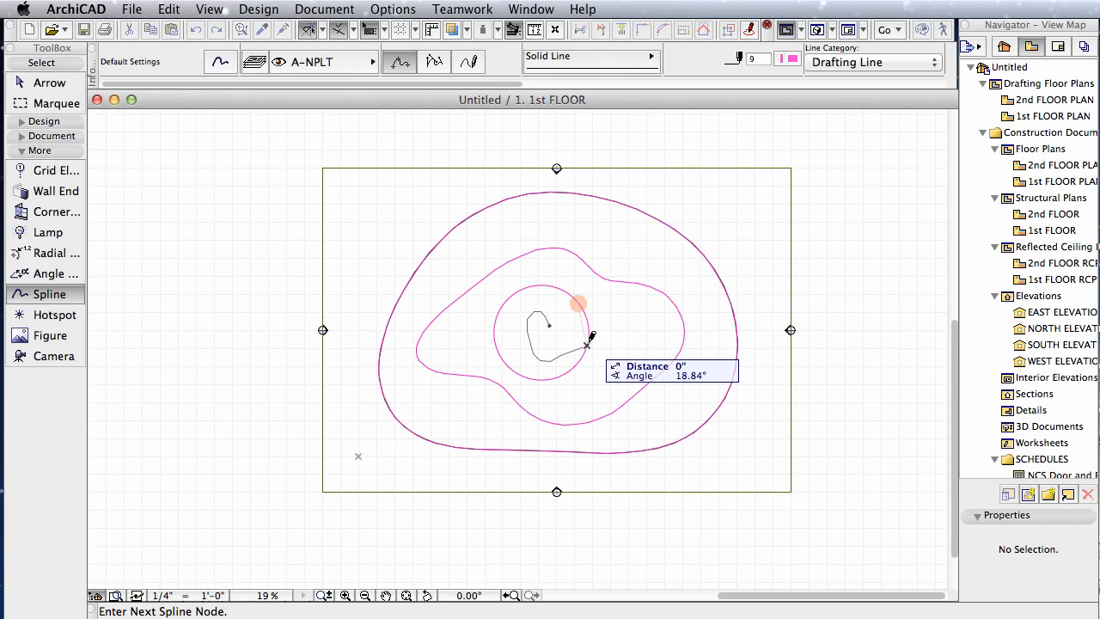
pyautogui.scroll(8, 588, 342)
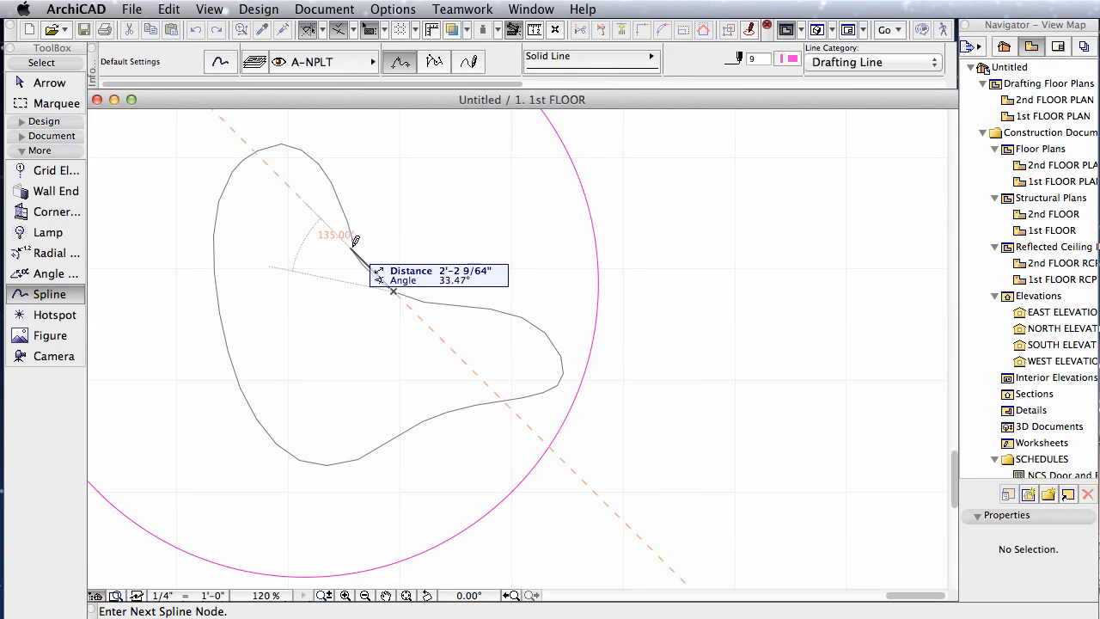
pyautogui.doubleClick(378, 259)
pyautogui.scroll(-11, 381, 261)
pyautogui.scroll(2, 381, 260)
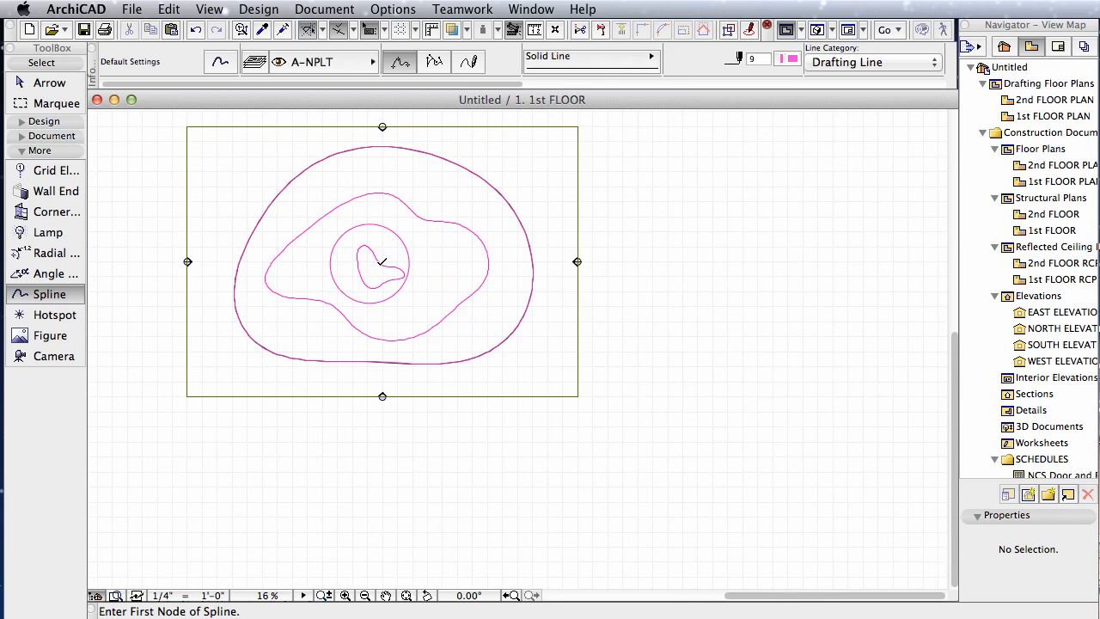
pyautogui.press('F3')
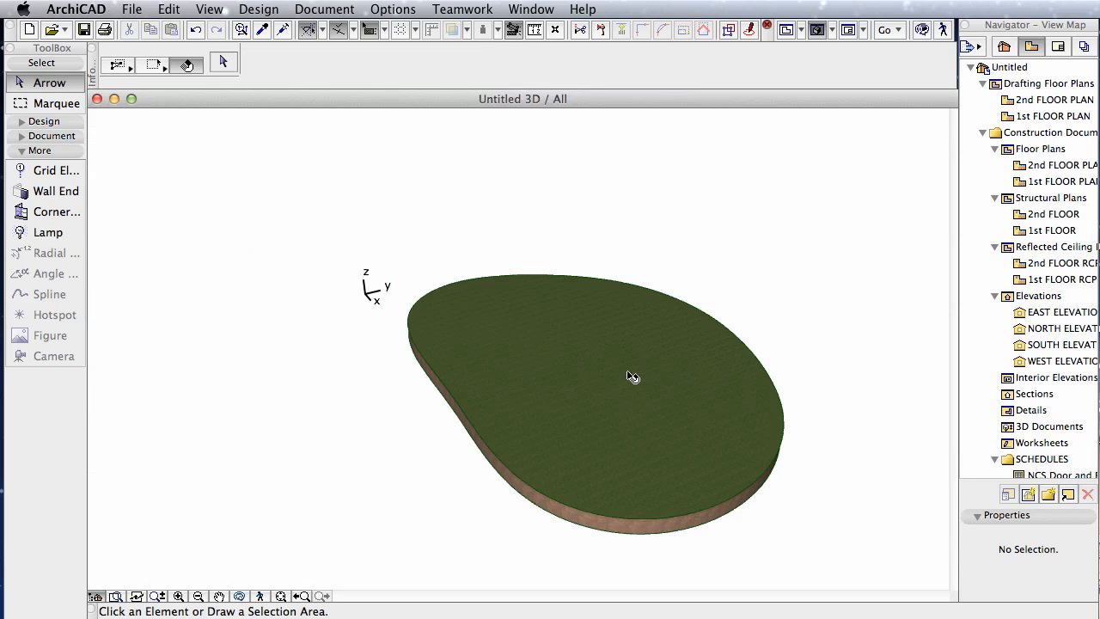
pyautogui.press('F2')
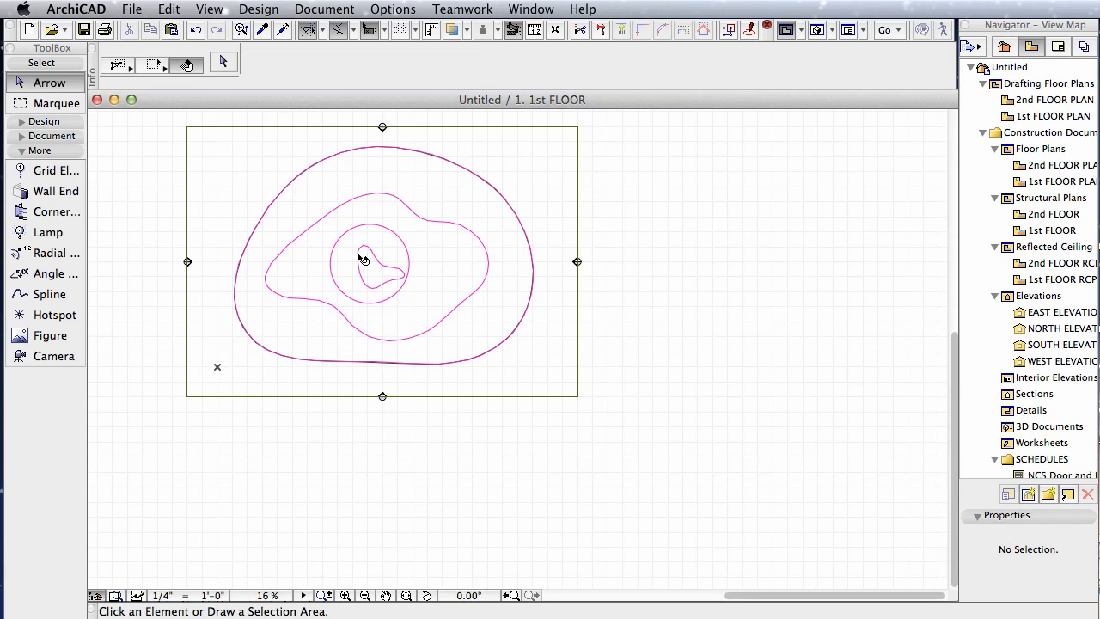
# Add new points to the selected mesh from the irregular spline around the circle, using Fit to User Ridges.
pyautogui.click(41, 85)
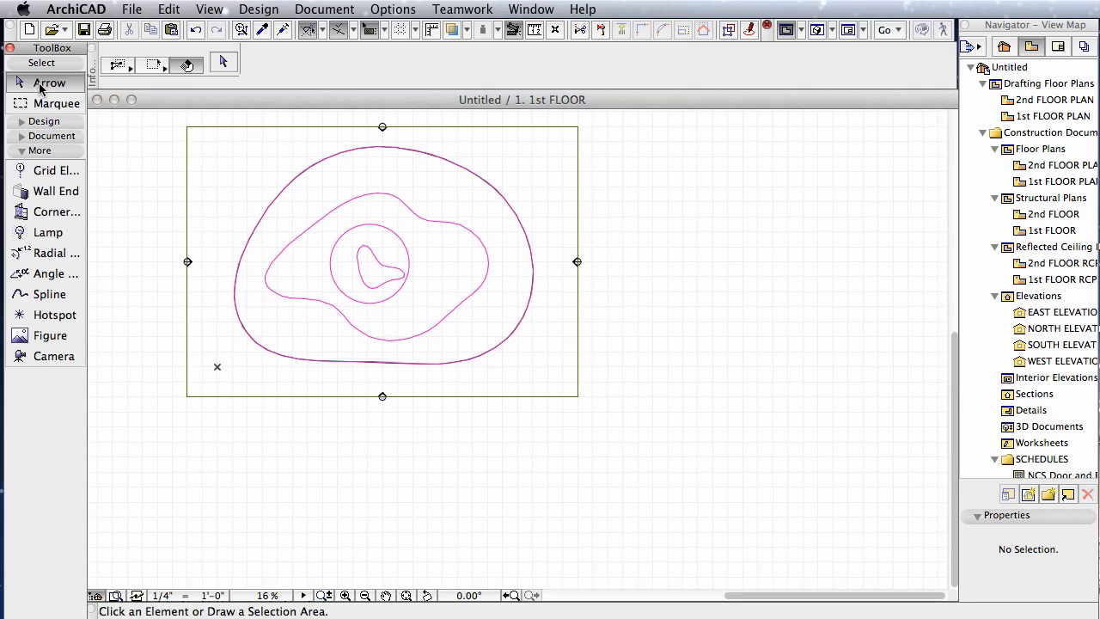
pyautogui.click(489, 310)
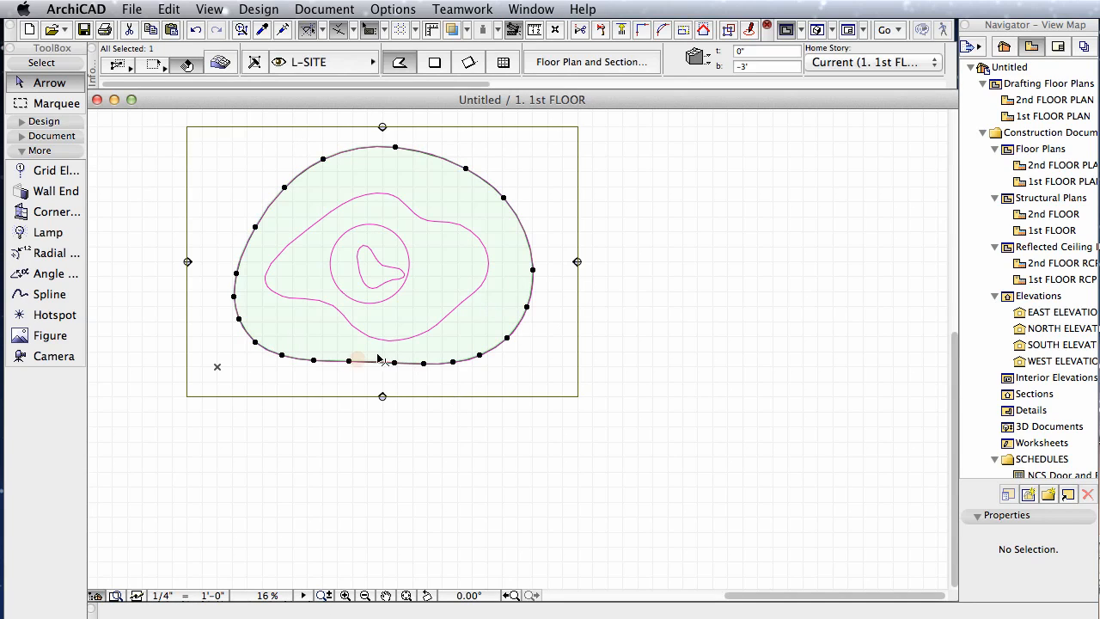
pyautogui.click(39, 122)
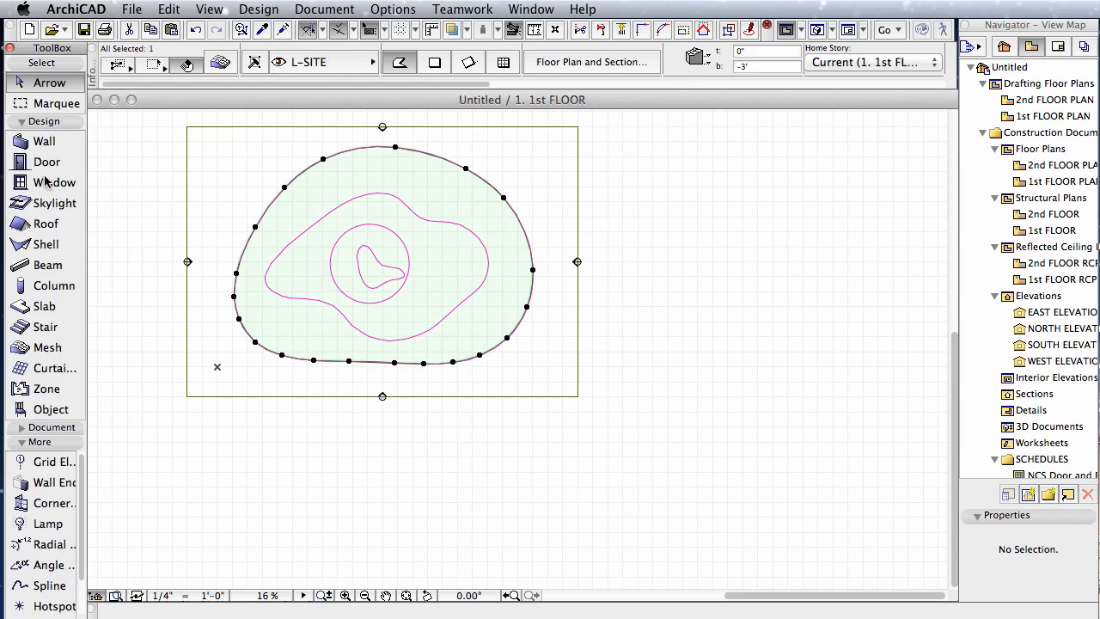
pyautogui.click(65, 351)
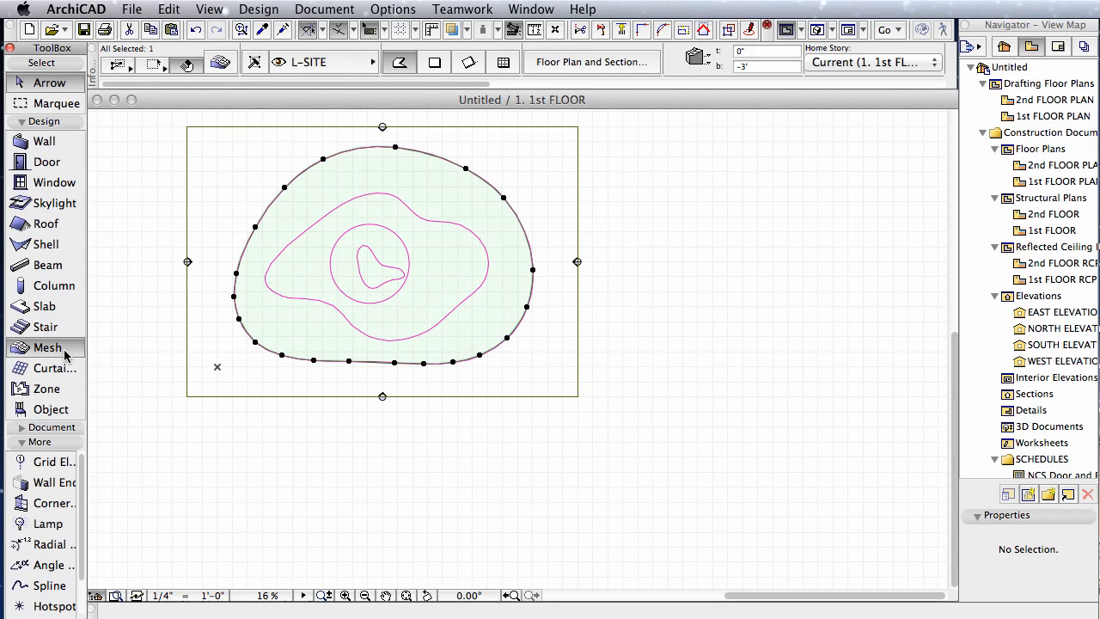
pyautogui.click(430, 330)
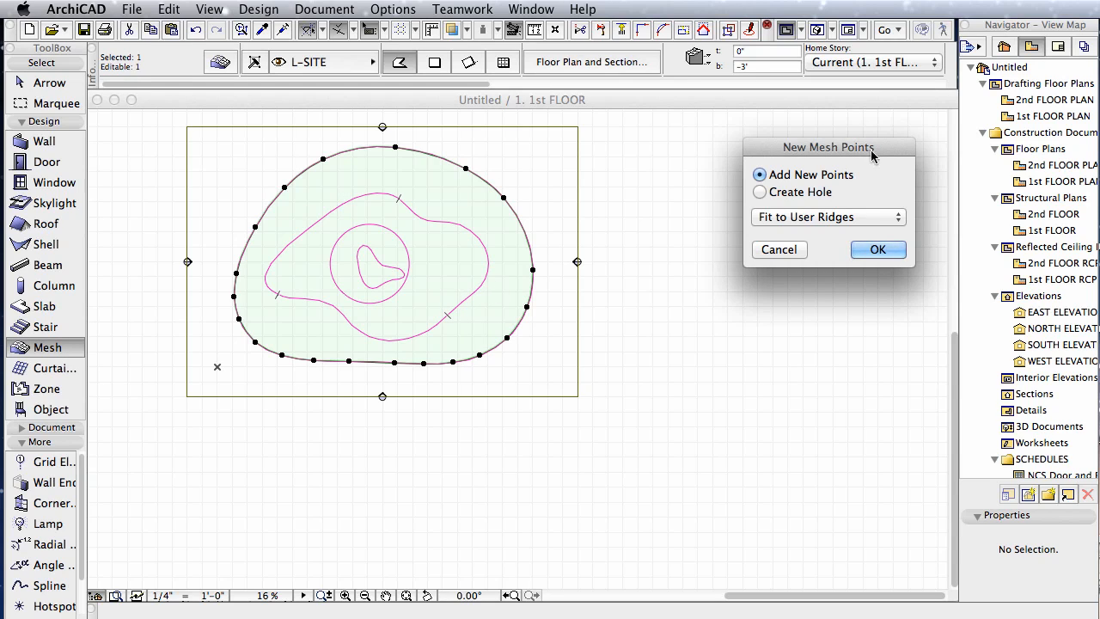
pyautogui.click(877, 249)
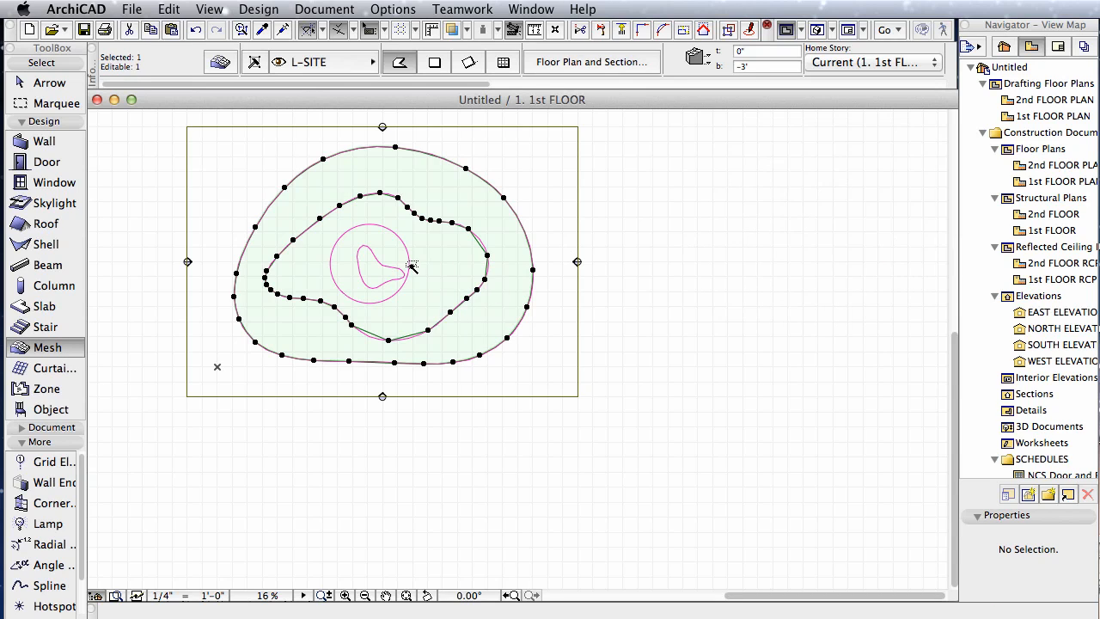
# Add new mesh points from the circle and from the small inner spline, using Fit to User Ridges.
pyautogui.click(411, 268)
pyautogui.click(878, 249)
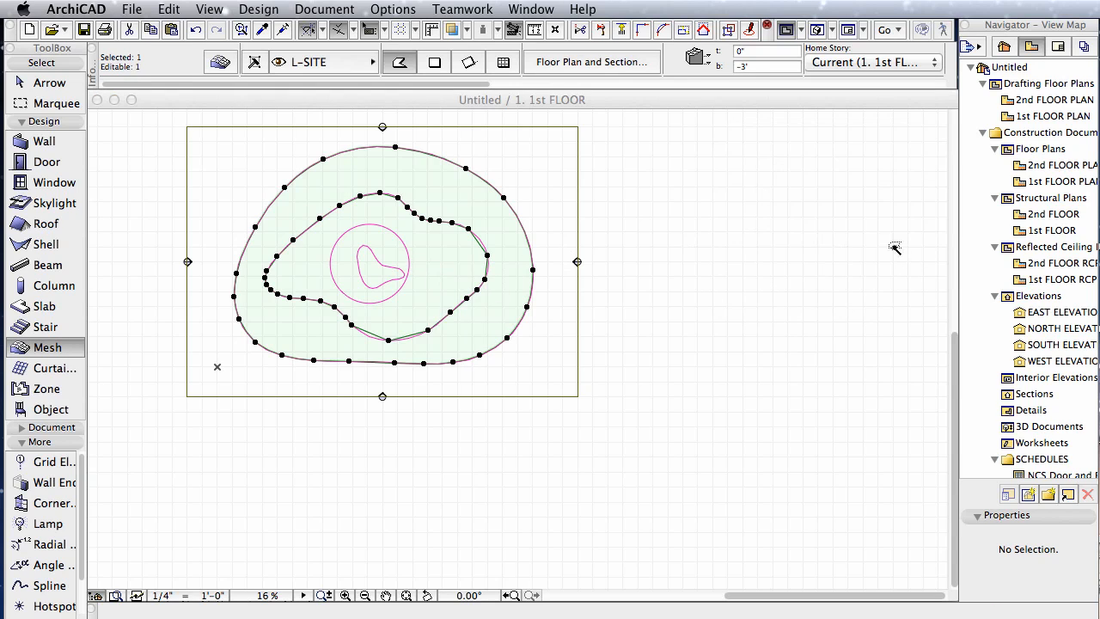
pyautogui.click(378, 256)
pyautogui.click(878, 249)
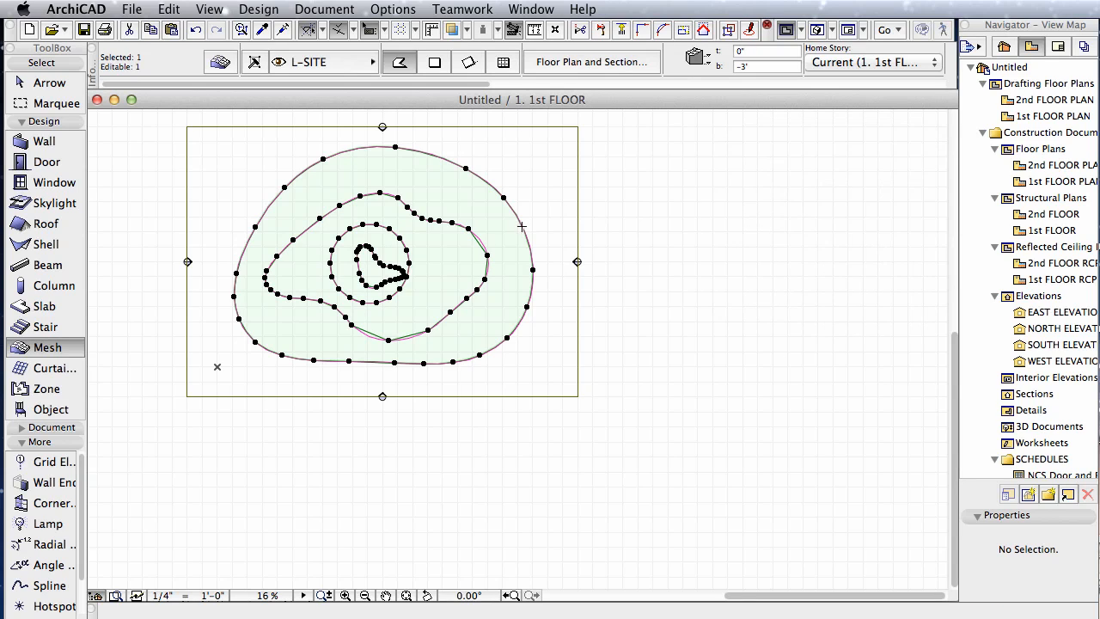
pyautogui.scroll(2, 484, 241)
pyautogui.press('Escape')
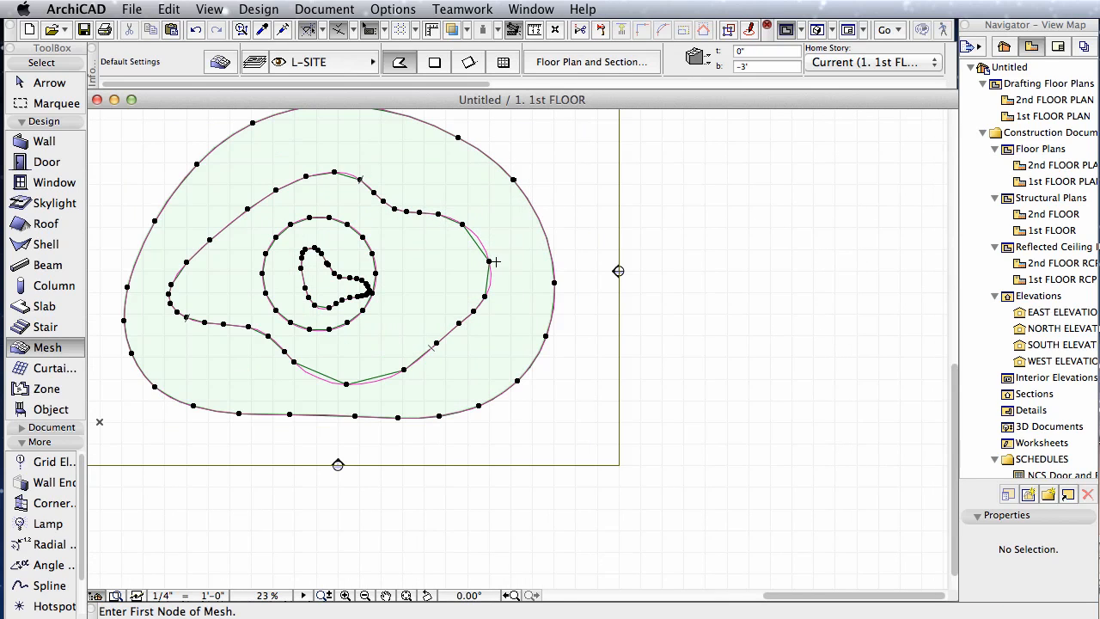
# Reselect the mesh and set the height of the contour points around the circle to 5' with Apply to All.
pyautogui.press('shift')
pyautogui.click(516, 272)
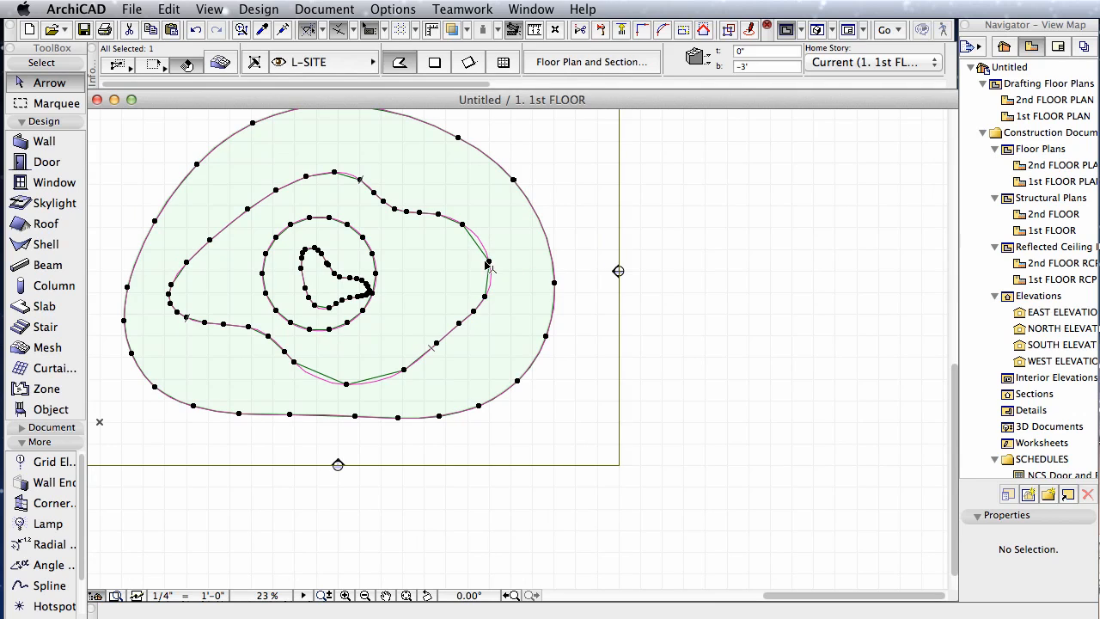
pyautogui.click(488, 264)
pyautogui.click(491, 262)
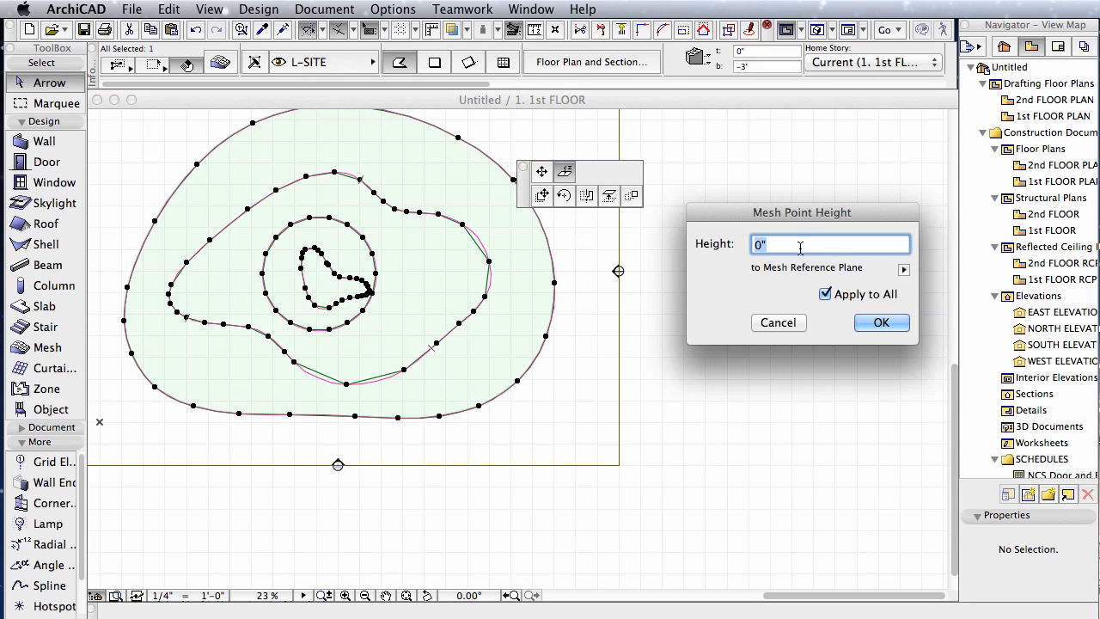
pyautogui.write('5')
pyautogui.click(881, 322)
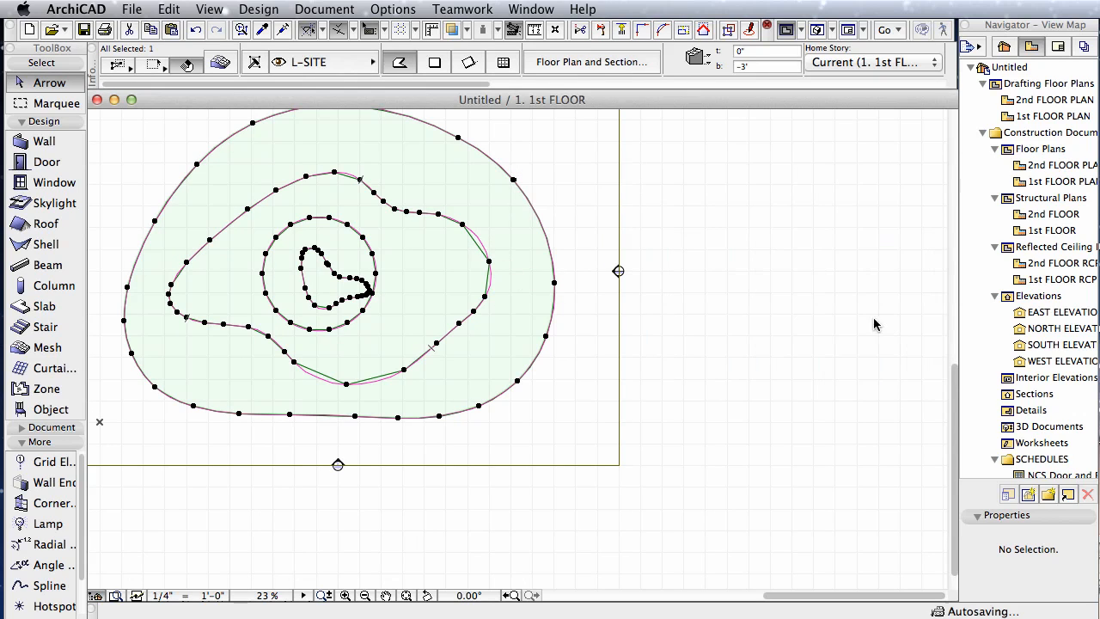
# Set the height of the circle's mesh points to 5' with Apply to All.
pyautogui.click(375, 275)
pyautogui.click(376, 275)
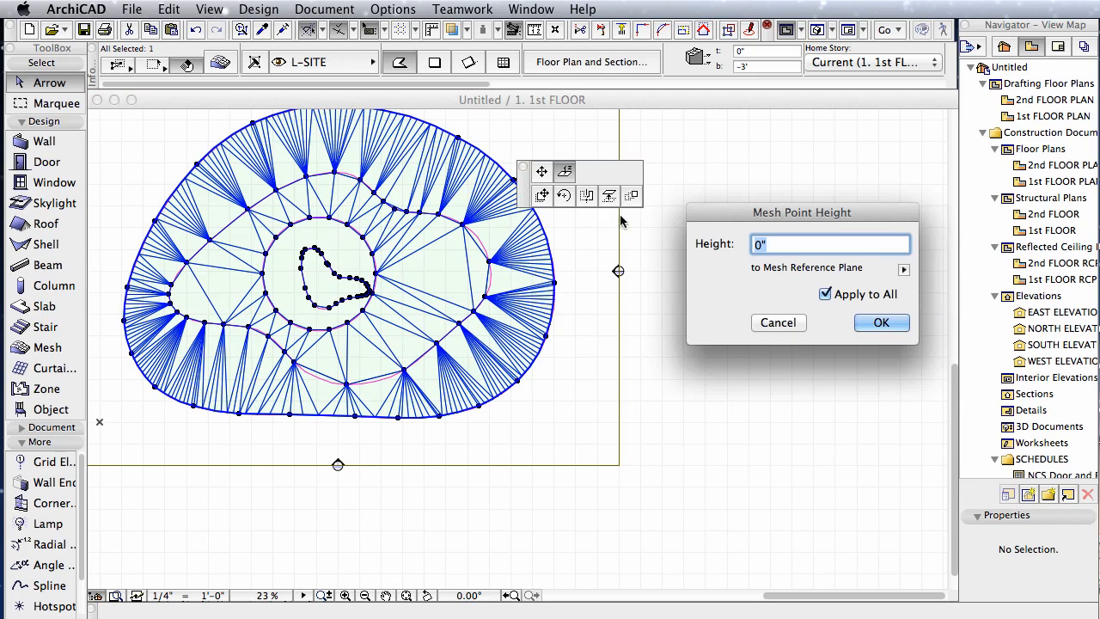
pyautogui.write('5')
pyautogui.click(877, 327)
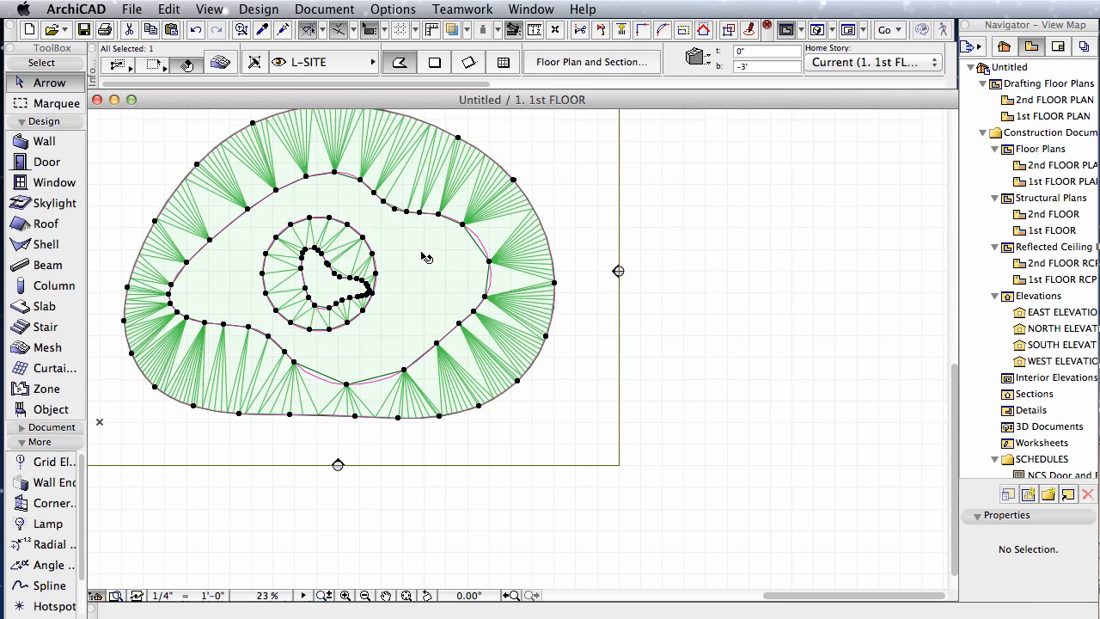
pyautogui.click(336, 273)
pyautogui.click(336, 272)
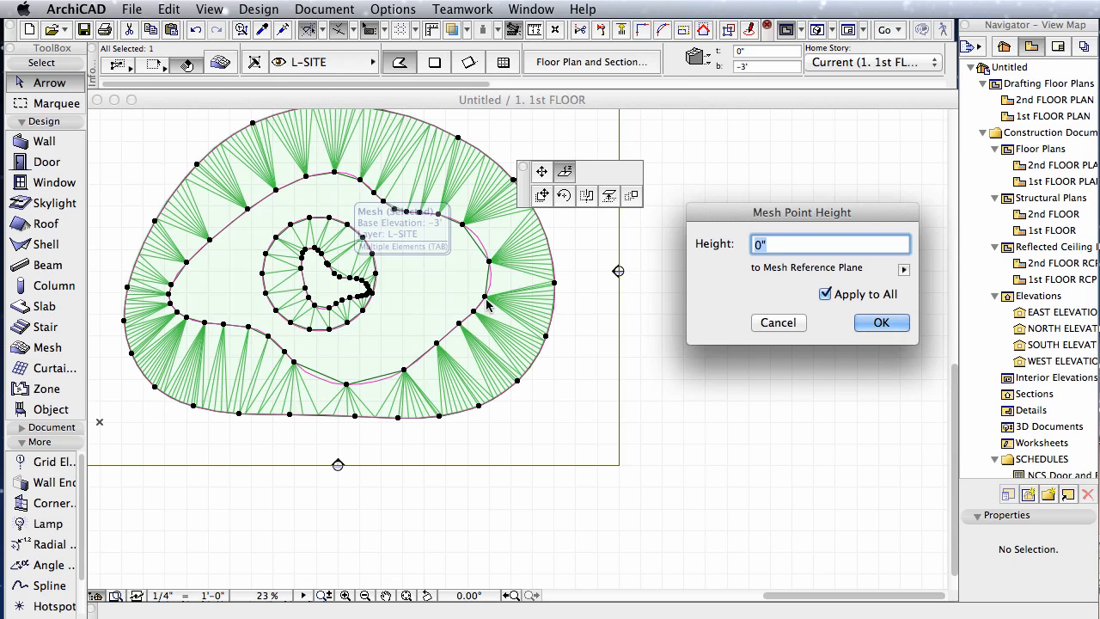
pyautogui.click(782, 326)
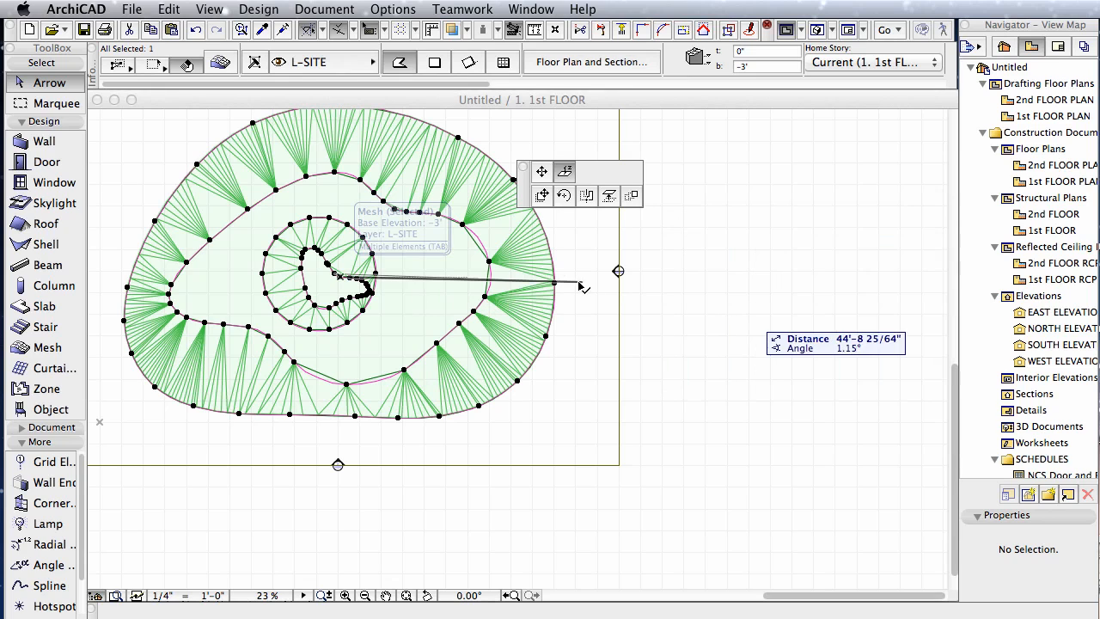
pyautogui.press('Escape')
# Change the height of the irregular contour's points around the circle to 10' with Apply to All.
pyautogui.click(486, 303)
pyautogui.click(487, 301)
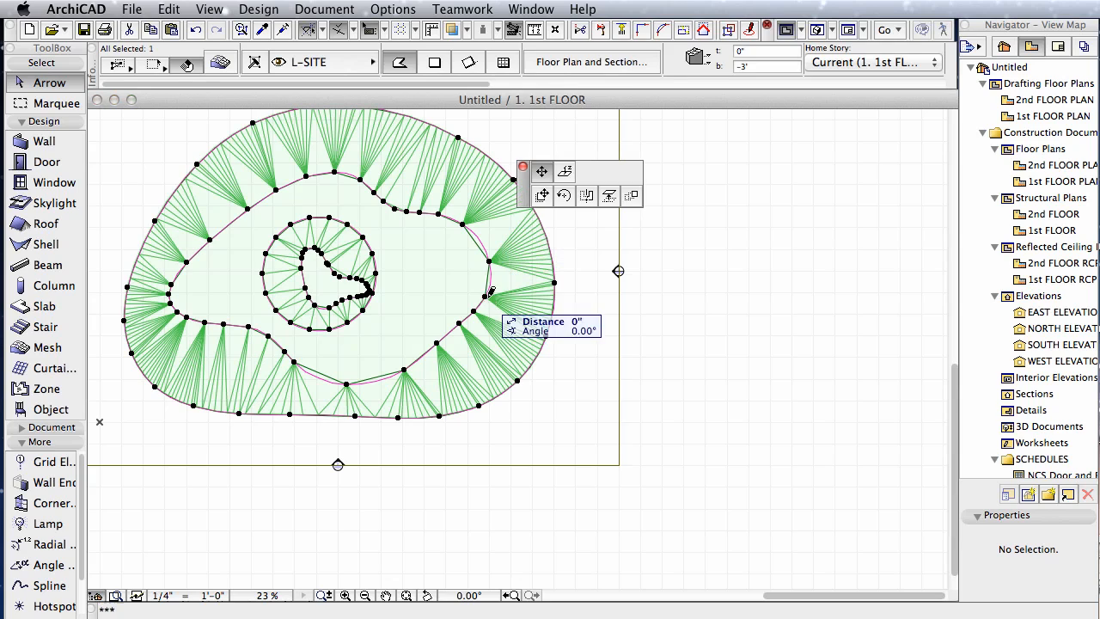
pyautogui.click(564, 172)
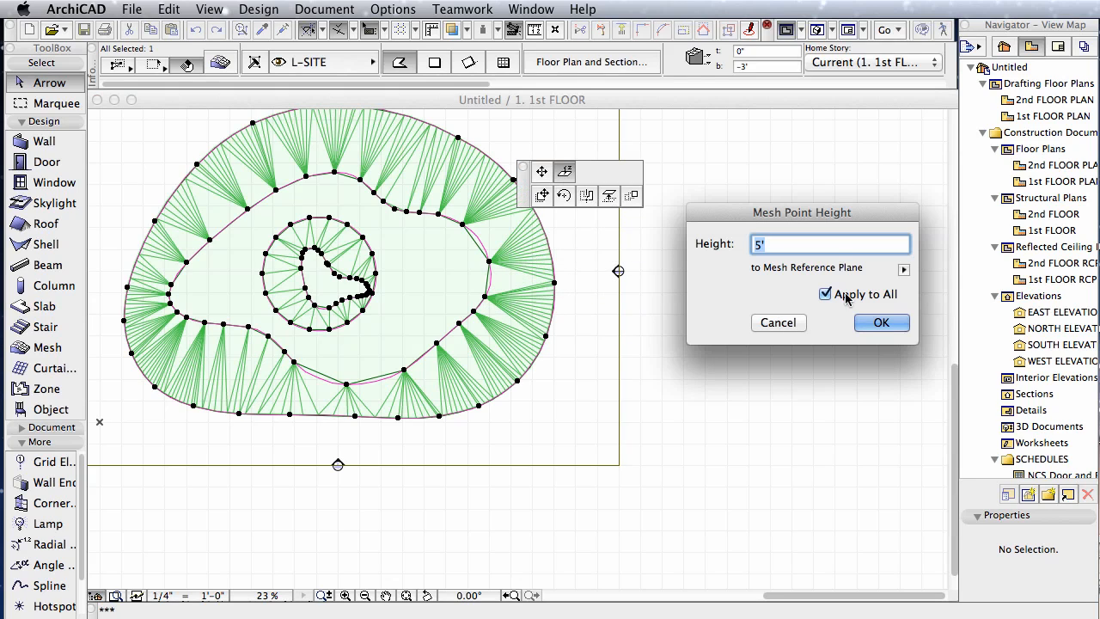
pyautogui.write("10'")
pyautogui.click(877, 323)
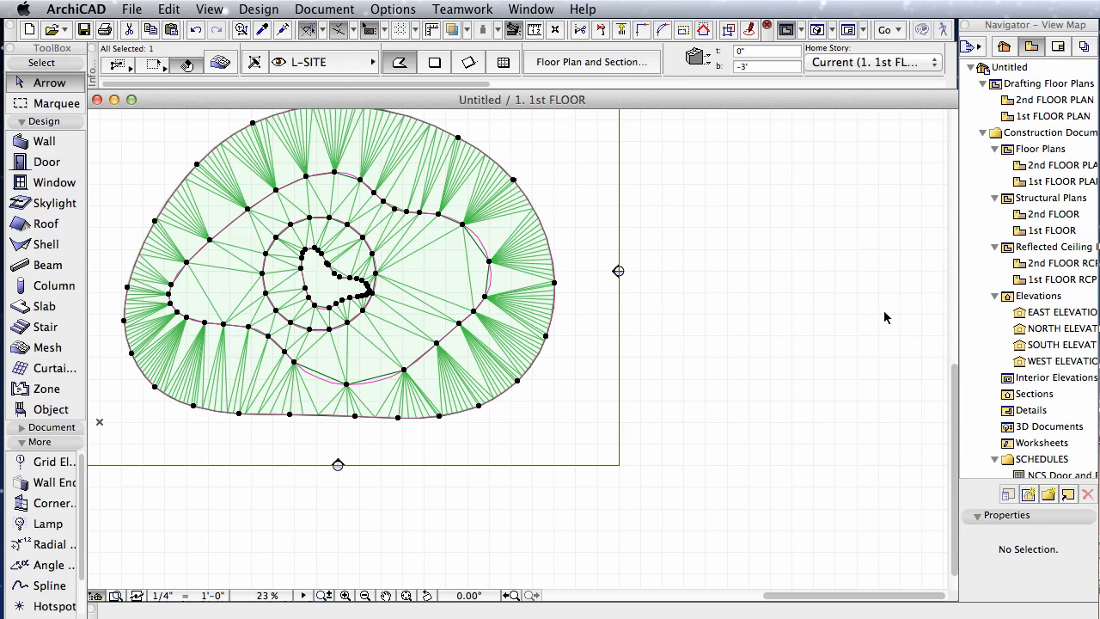
# Set the height of the circle's mesh points to 15' with Apply to All.
pyautogui.click(376, 276)
pyautogui.click(565, 172)
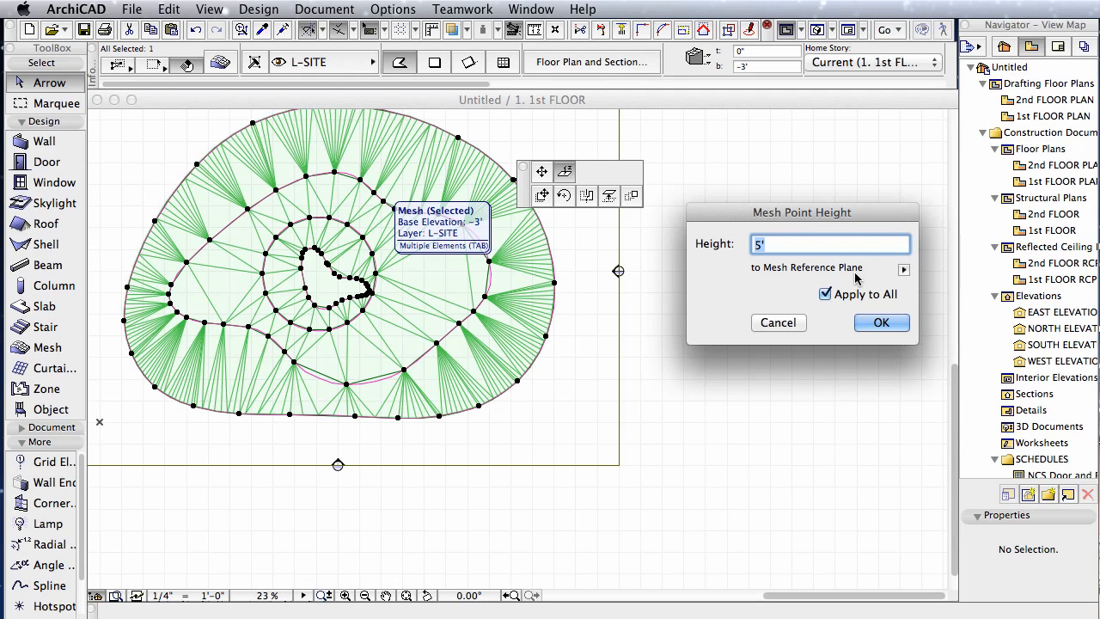
pyautogui.write('15')
pyautogui.click(882, 323)
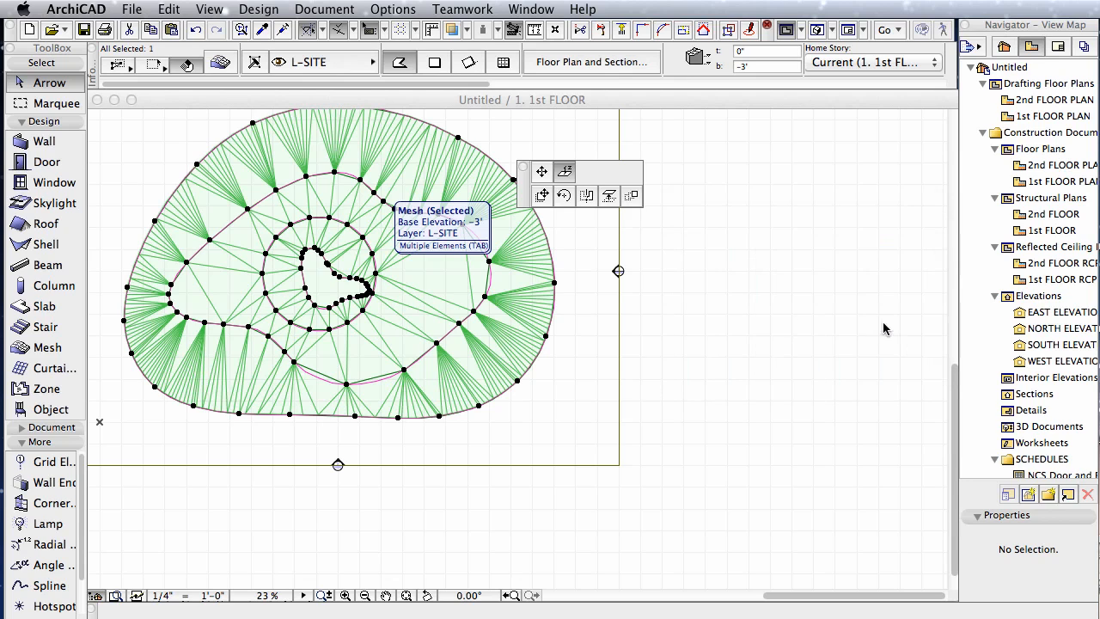
# Set the height of the innermost small spline's mesh points to 20' with Apply to All.
pyautogui.click(329, 267)
pyautogui.write('20')
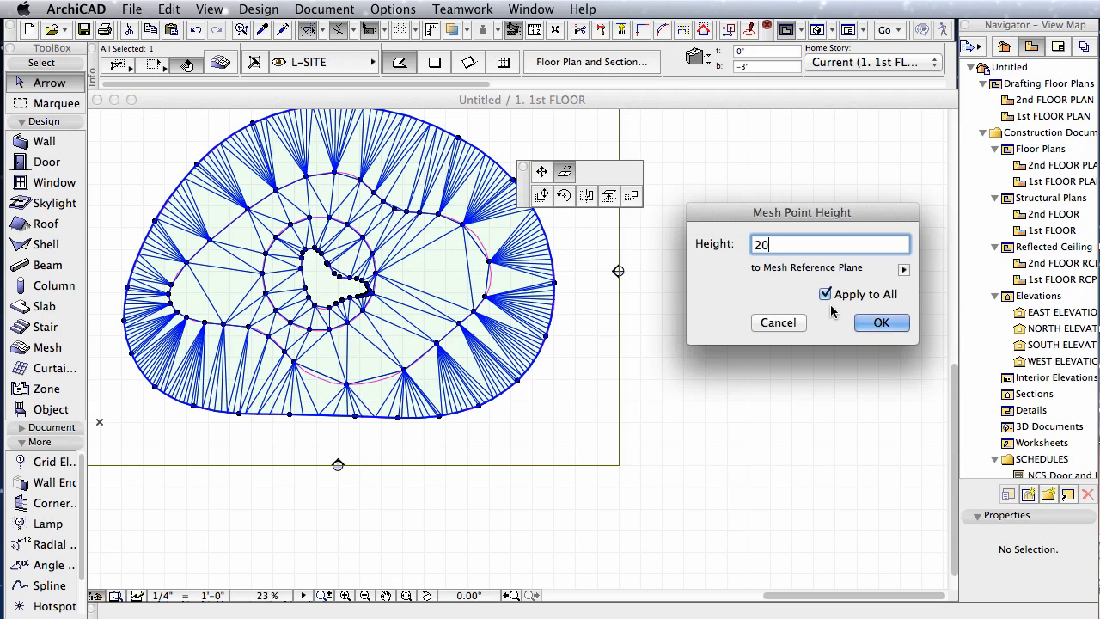
pyautogui.click(878, 321)
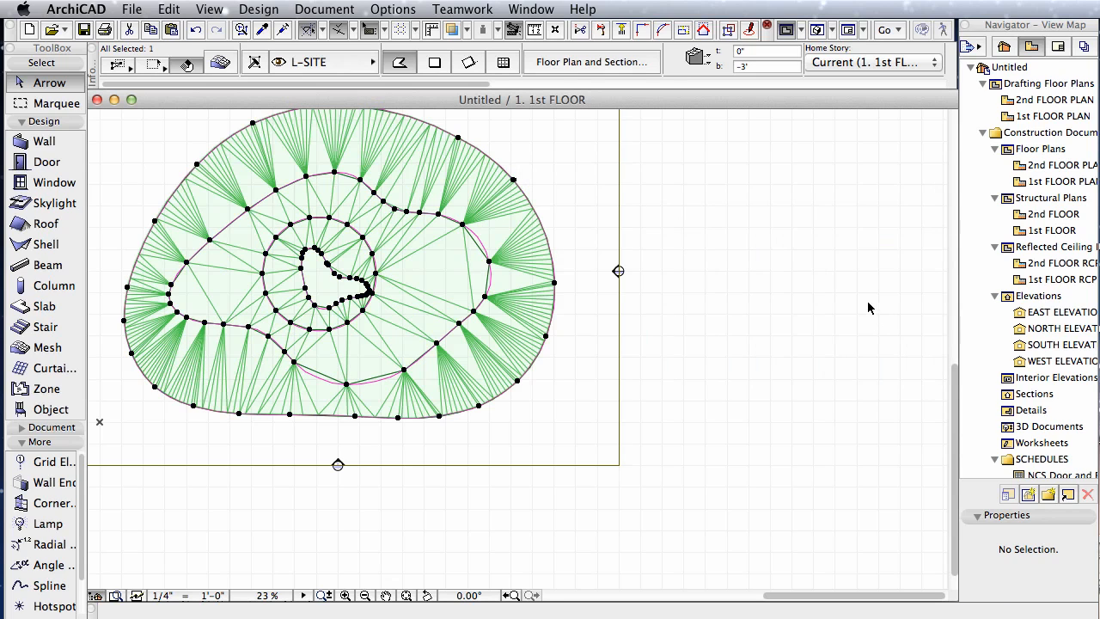
# Inspect the raised terrain mesh in 3D from a shifted viewpoint and return to the 1st floor plan.
pyautogui.press('F3')
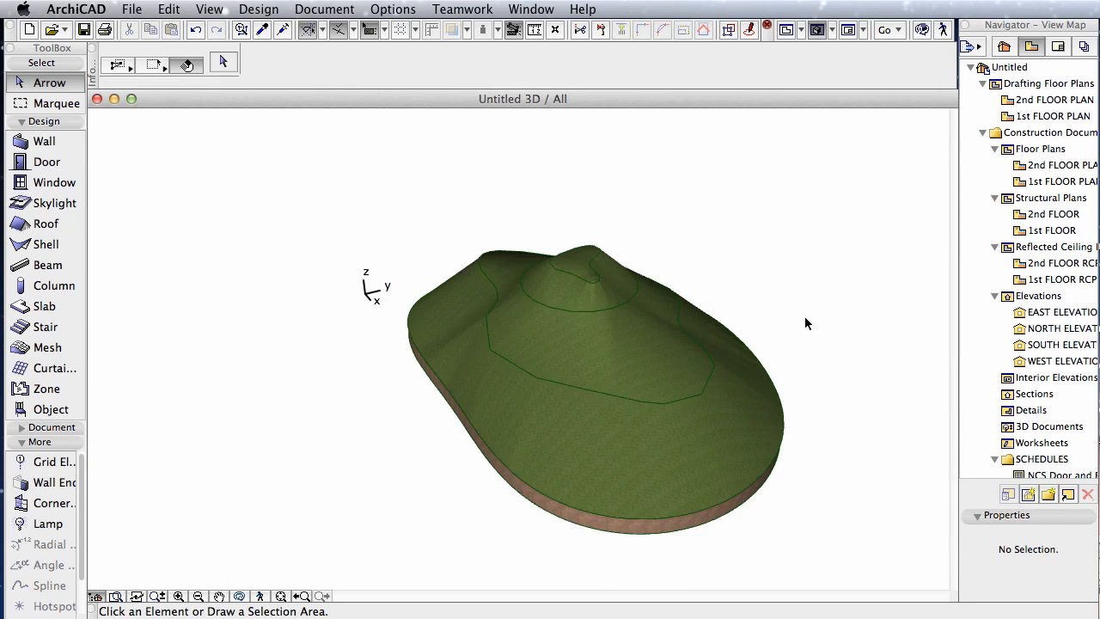
pyautogui.moveTo(841, 397); pyautogui.dragTo(540, 347)
pyautogui.moveTo(612, 343); pyautogui.dragTo(262, 302)
pyautogui.click(261, 301)
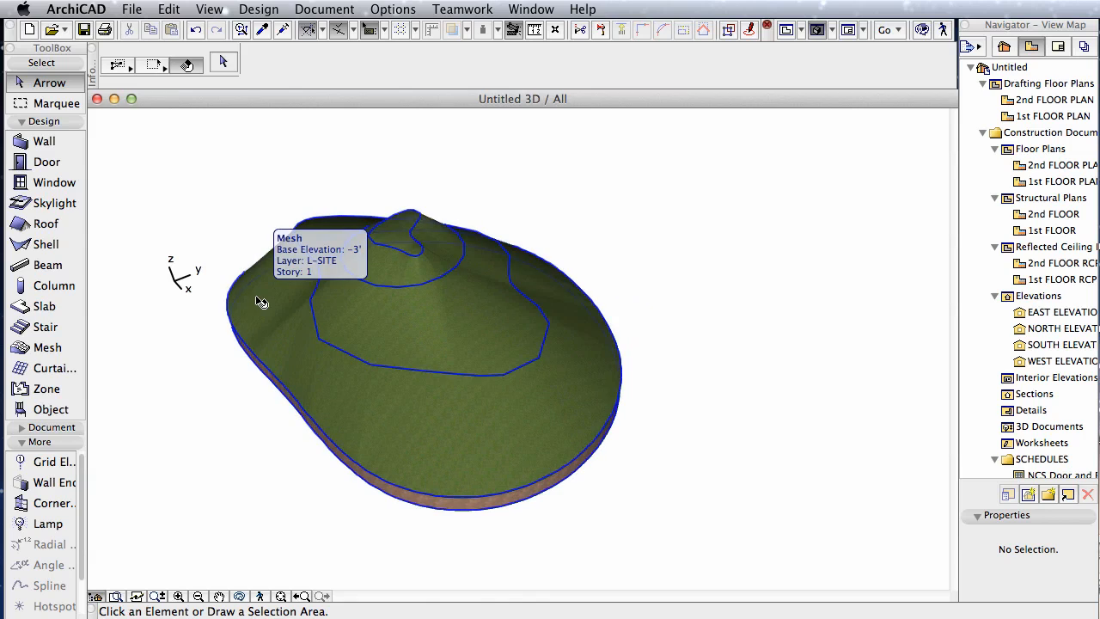
pyautogui.press('F2')
pyautogui.click(785, 313)
# Draw a rectangular mesh outside the elevation marker frame, beside the terrain, using the rectangle geometry method.
pyautogui.scroll(-3, 785, 313)
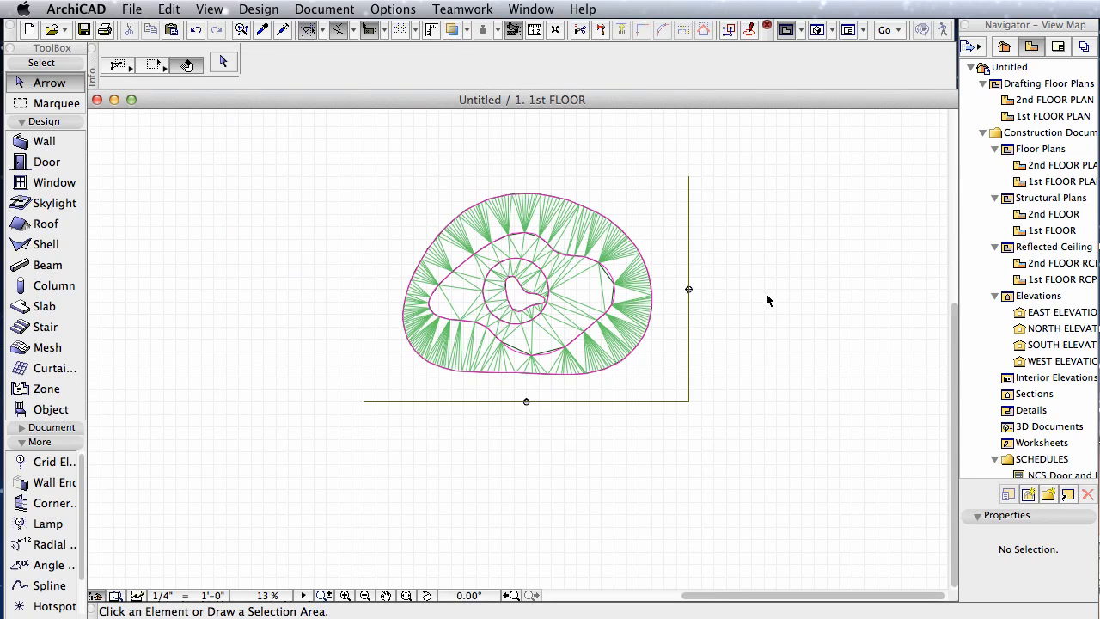
pyautogui.moveTo(737, 272); pyautogui.dragTo(766, 355, button='middle')
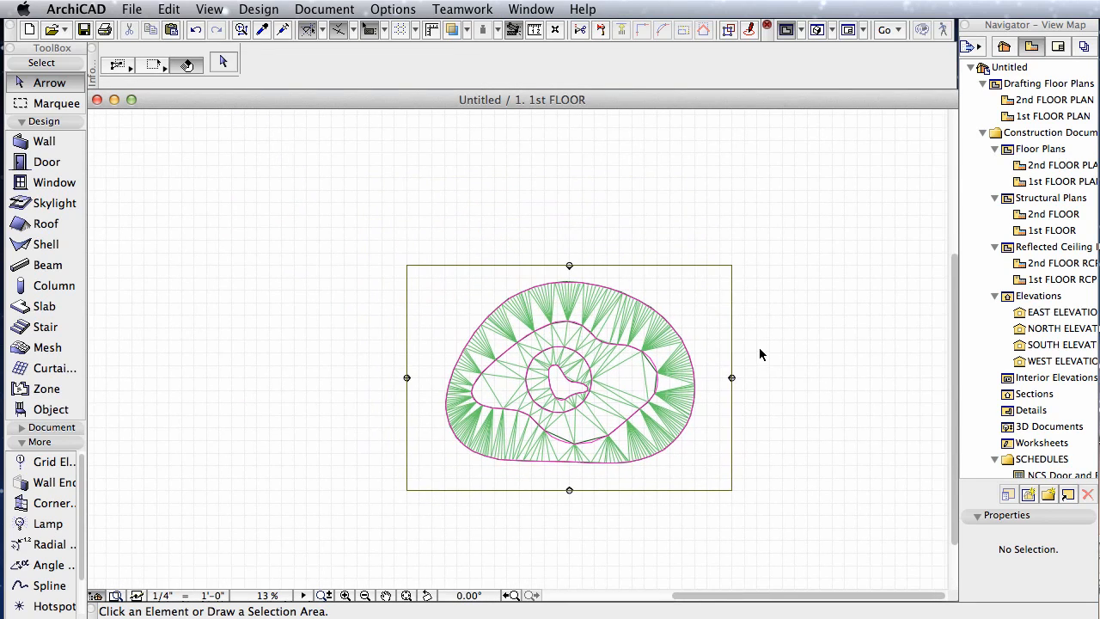
pyautogui.scroll(3, 760, 354)
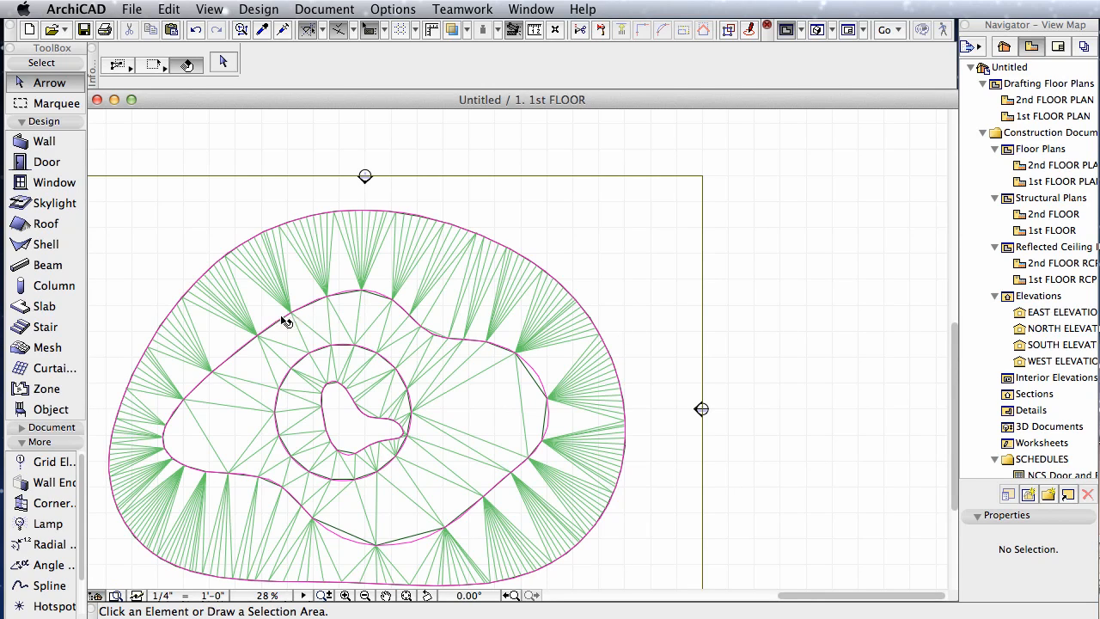
pyautogui.click(47, 347)
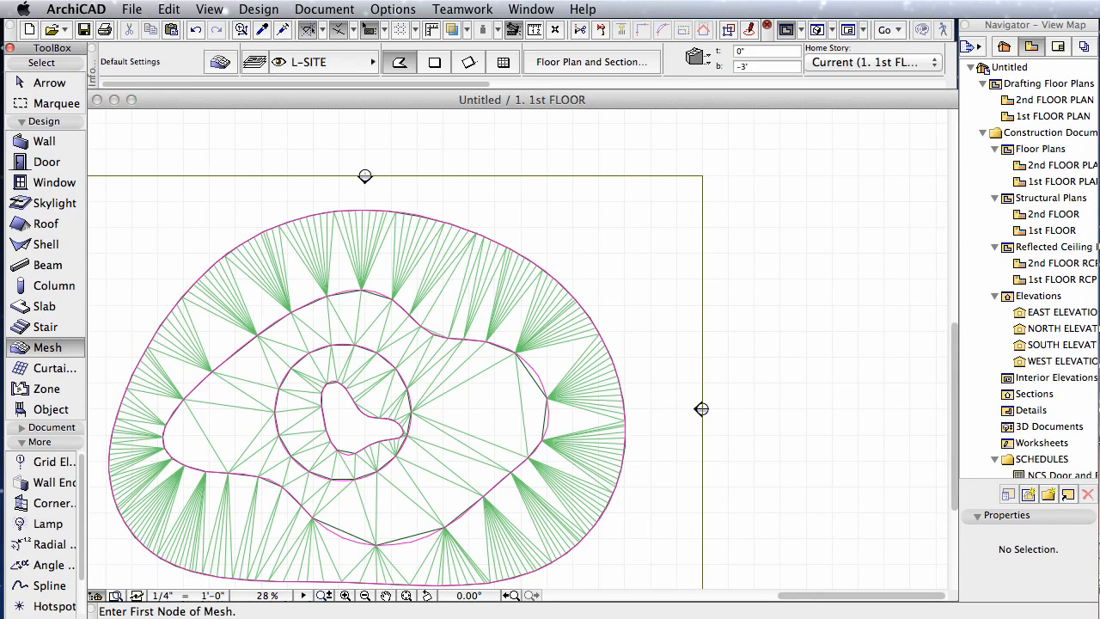
pyautogui.click(753, 249)
pyautogui.click(435, 64)
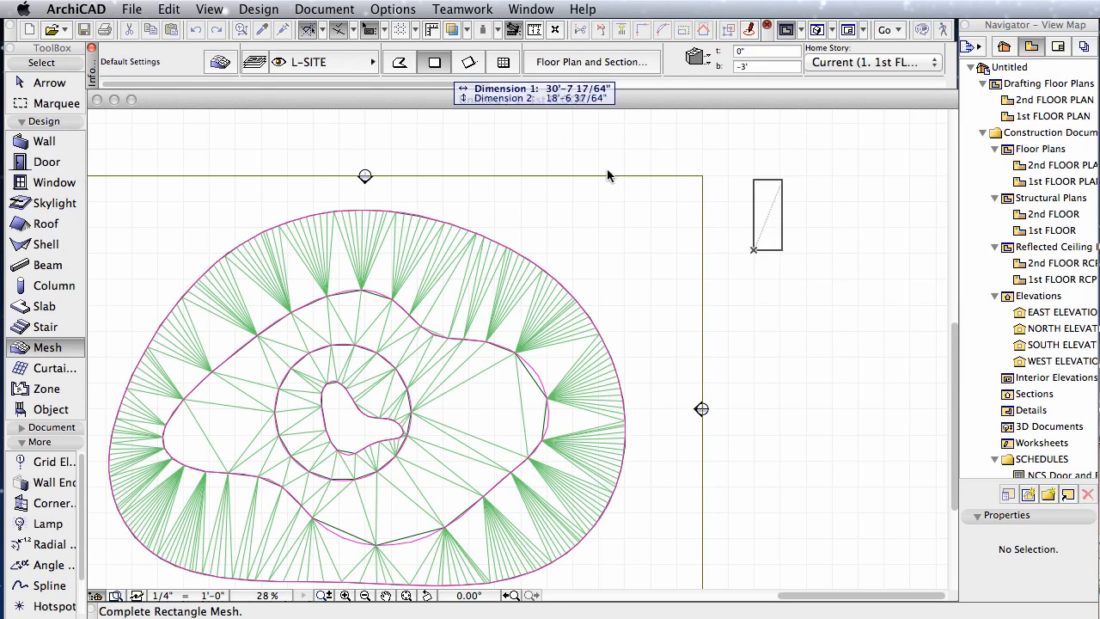
pyautogui.click(904, 461)
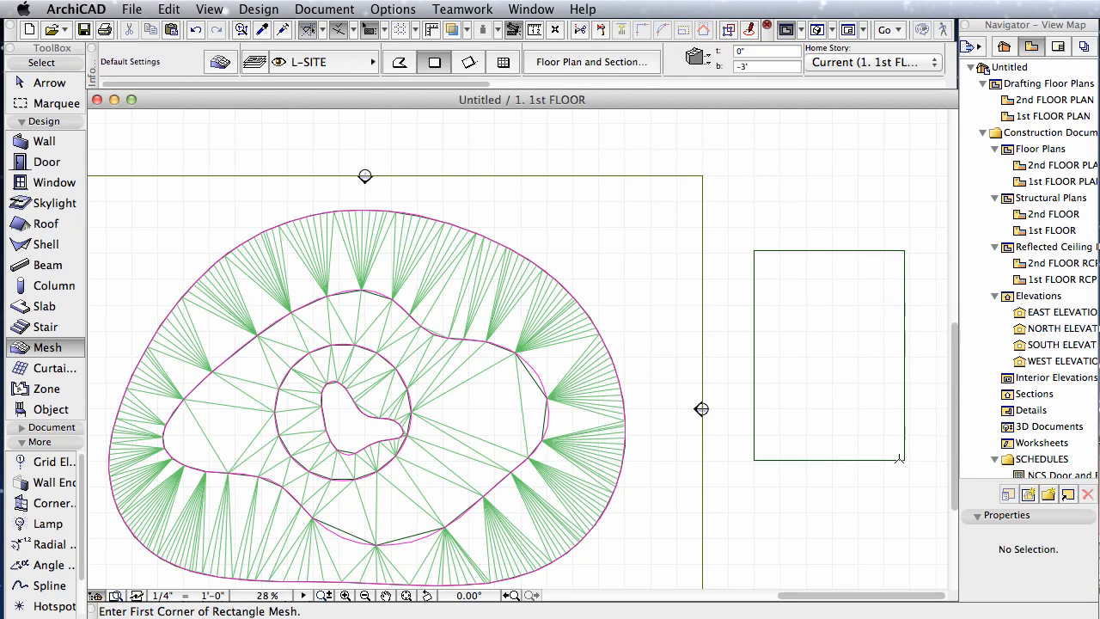
# Add a diagonal ridge line of new mesh points across the rectangular mesh, using Fit to User Ridges.
pyautogui.click(43, 83)
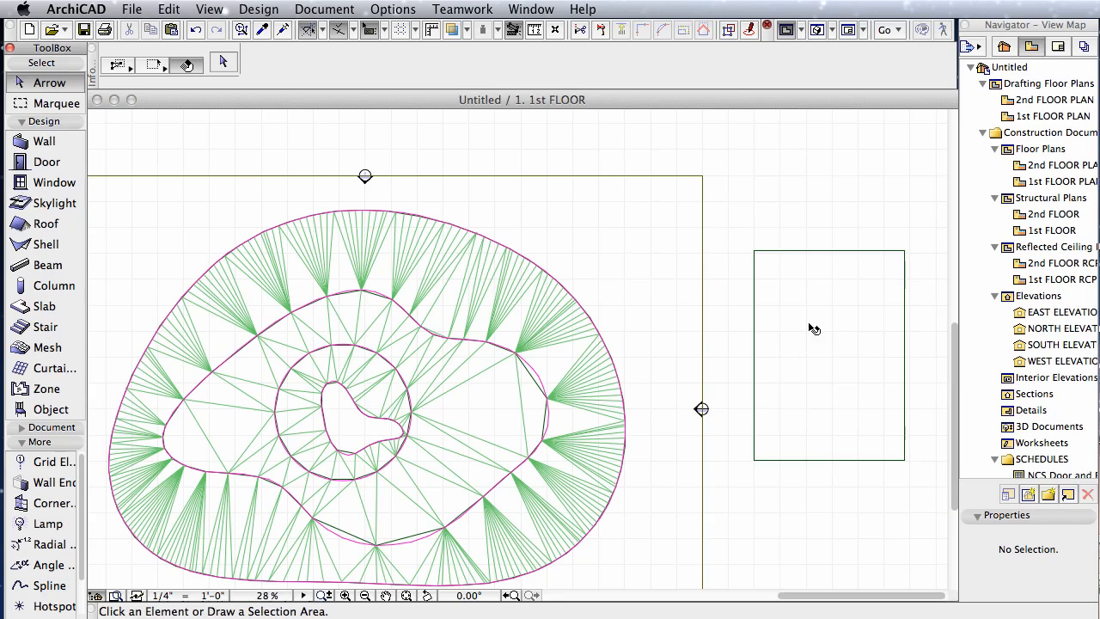
pyautogui.click(756, 256)
pyautogui.click(50, 348)
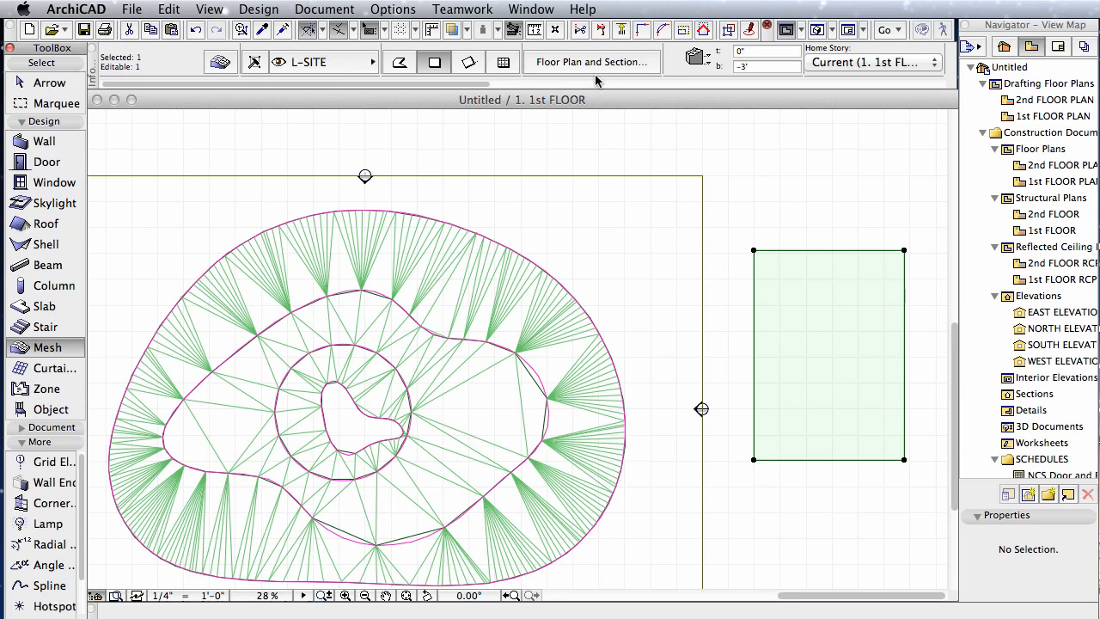
pyautogui.click(405, 67)
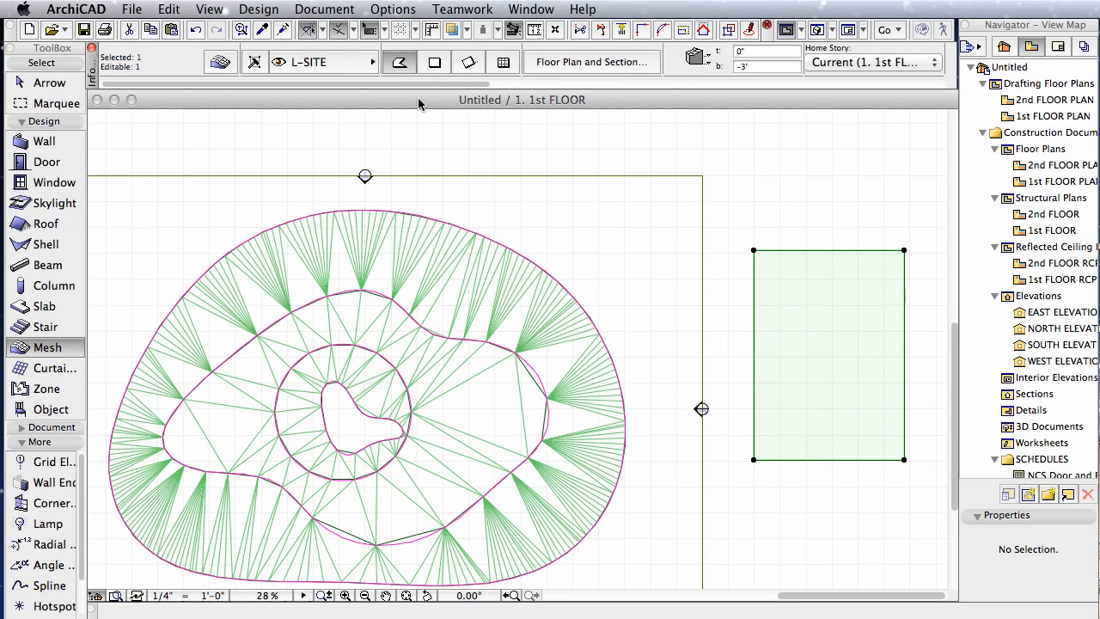
pyautogui.click(772, 276)
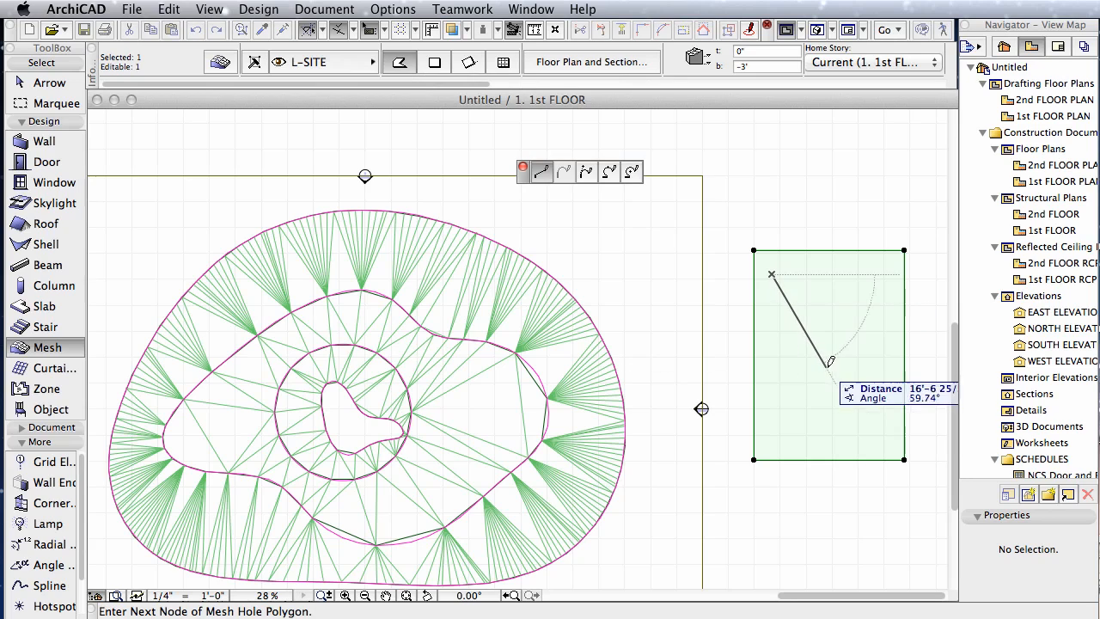
pyautogui.doubleClick(861, 424)
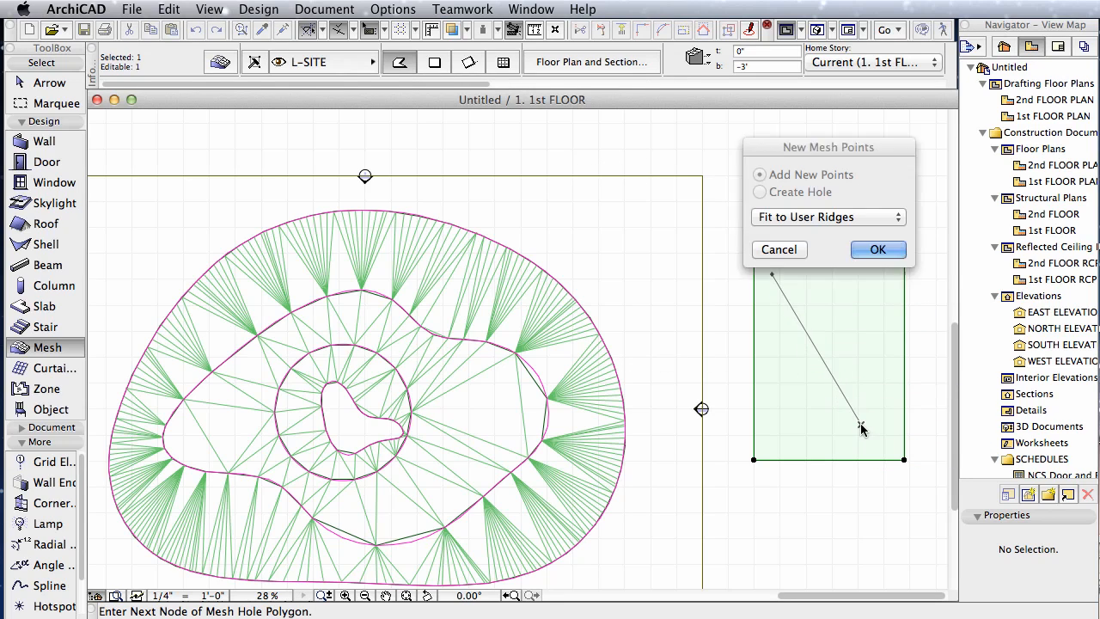
pyautogui.click(874, 251)
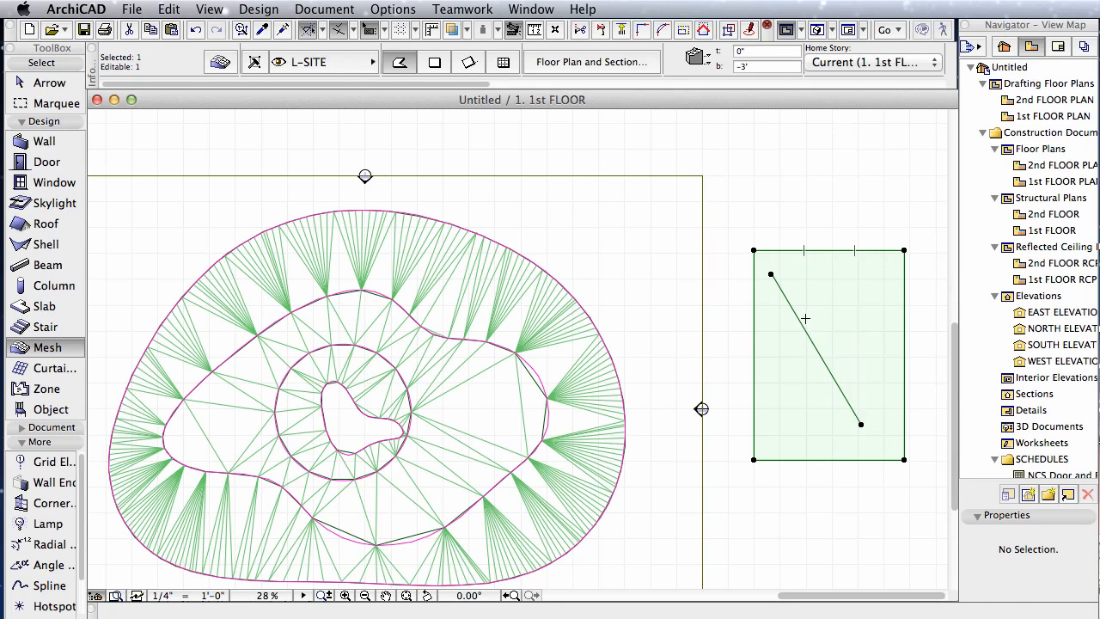
# Set the height of the diagonal ridge's points in the rectangular mesh to 5' with Apply to All.
pyautogui.click(771, 272)
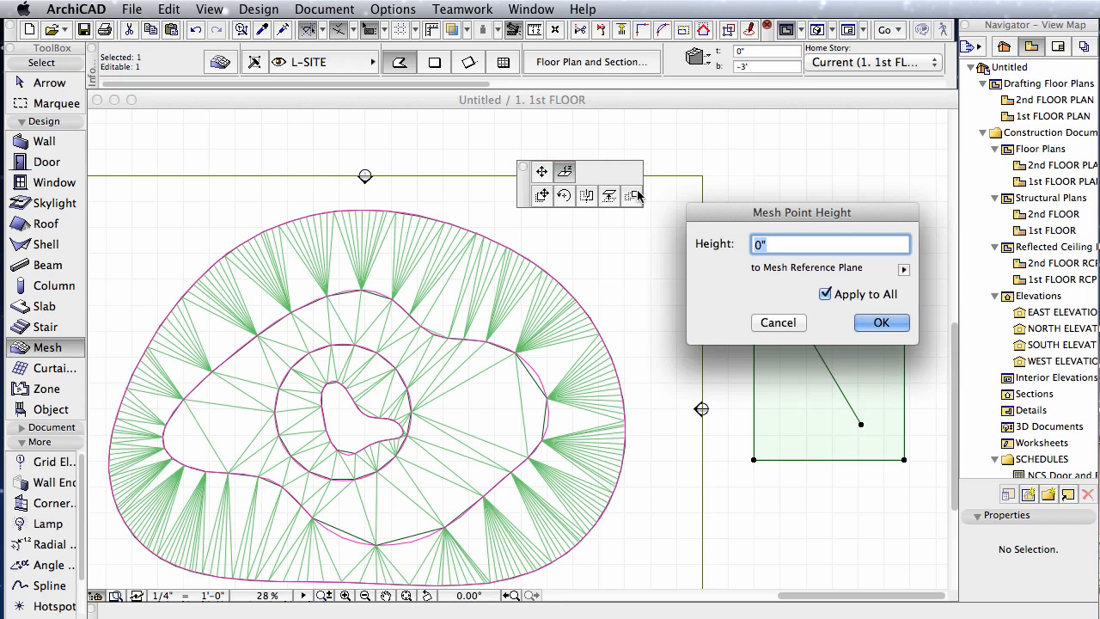
pyautogui.write('5')
pyautogui.click(879, 322)
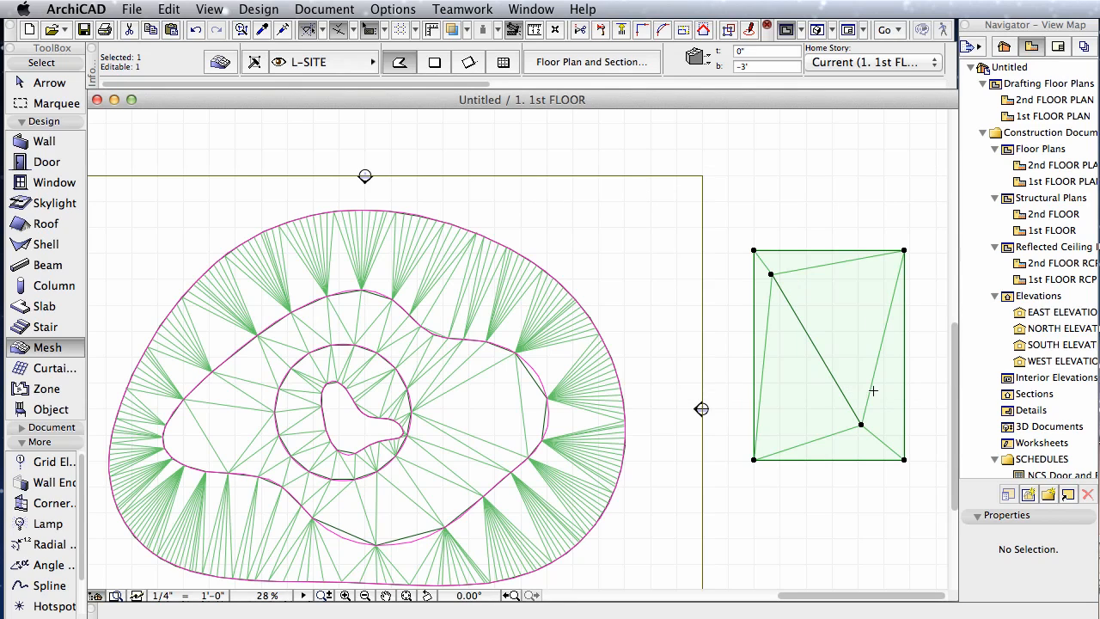
# Orbit around both meshes in 3D to examine the rectangular mesh's diagonal ridge, and return to the floor plan.
pyautogui.press('F3')
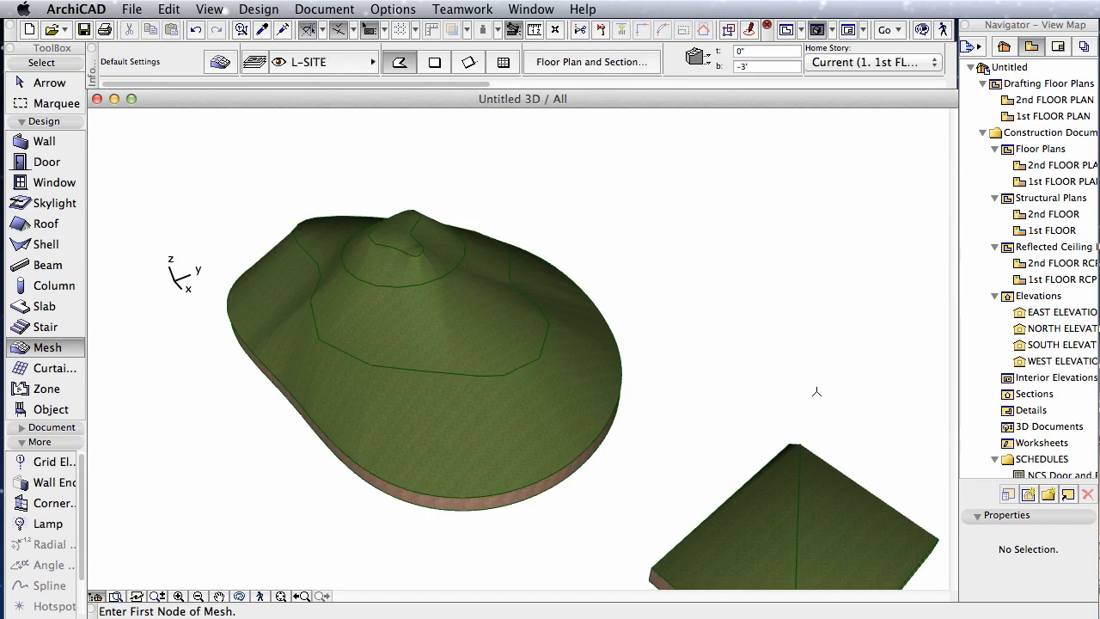
pyautogui.keyDown('shift'); pyautogui.moveTo(816, 392); pyautogui.dragTo(614, 412, button='middle'); pyautogui.keyUp('shift')
pyautogui.keyDown('shift'); pyautogui.moveTo(608, 386); pyautogui.dragTo(812, 355, button='middle'); pyautogui.keyUp('shift')
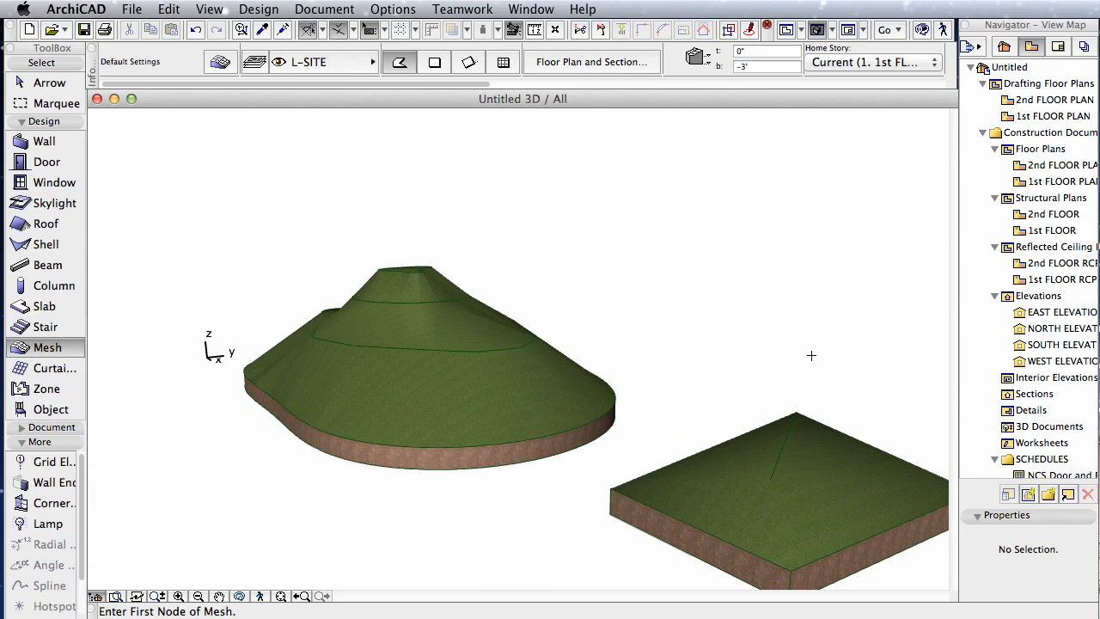
pyautogui.press('F2')
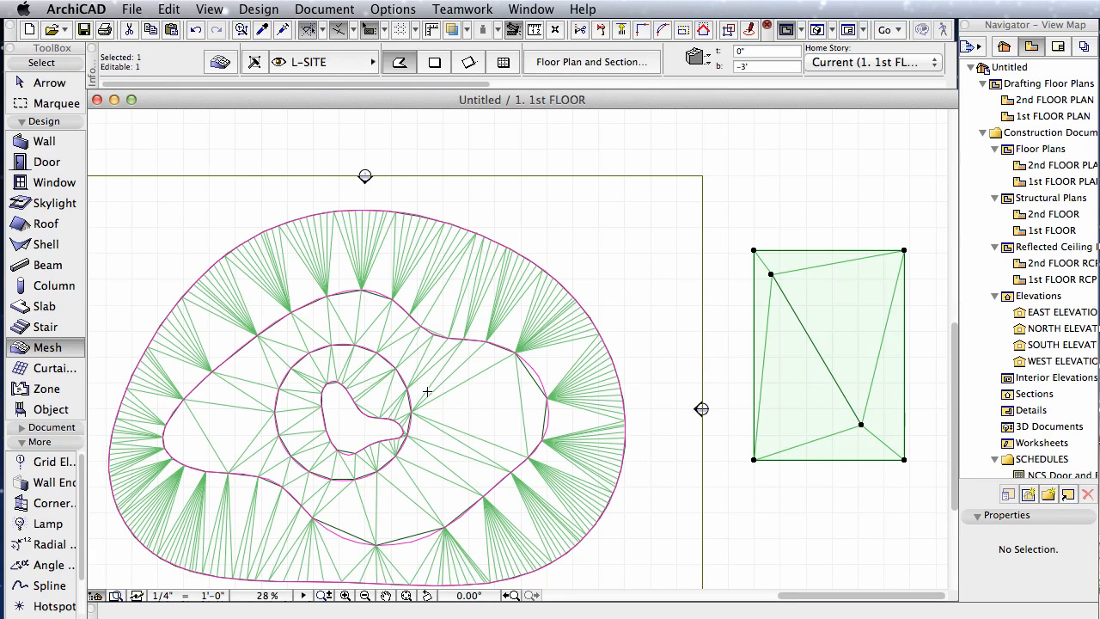
pyautogui.scroll(-2, 524, 386)
pyautogui.scroll(3, 688, 331)
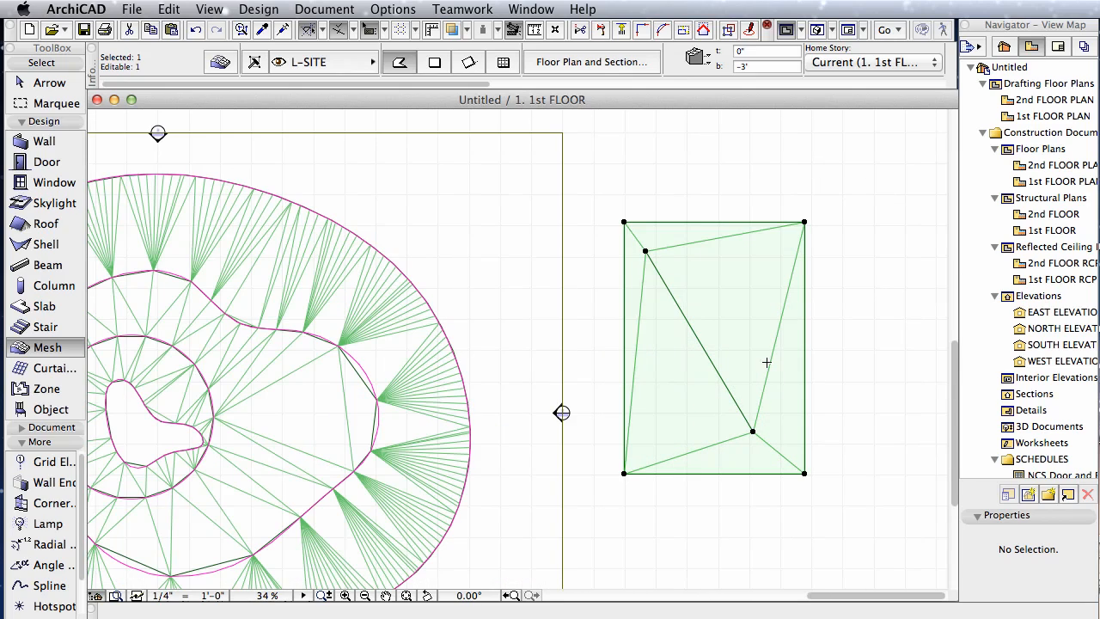
pyautogui.scroll(-3, 766, 359)
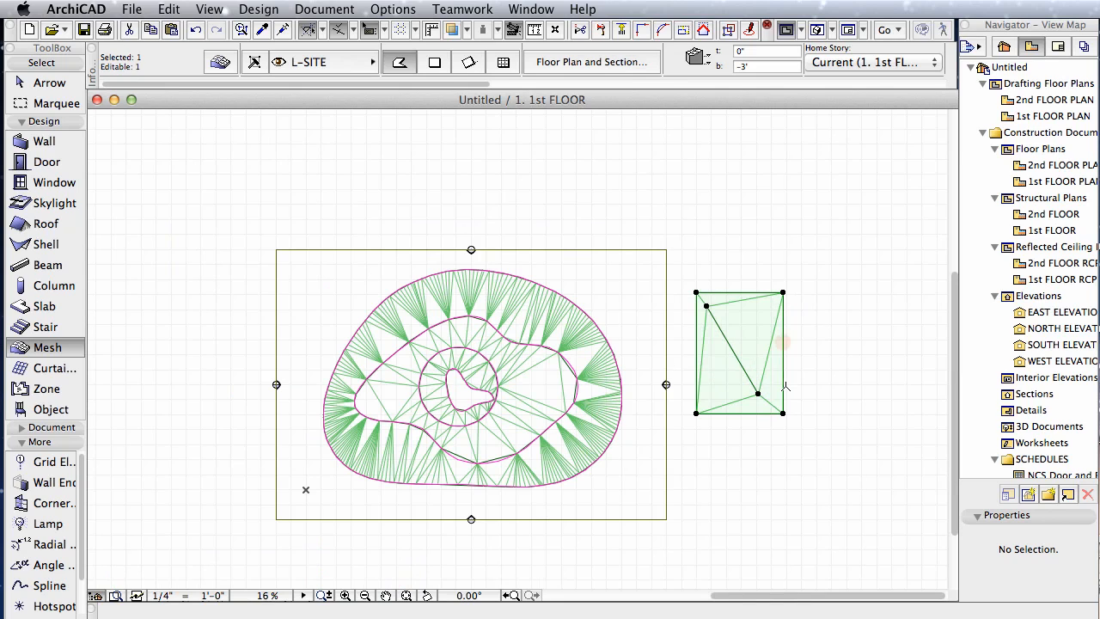
pyautogui.scroll(-1, 946, 305)
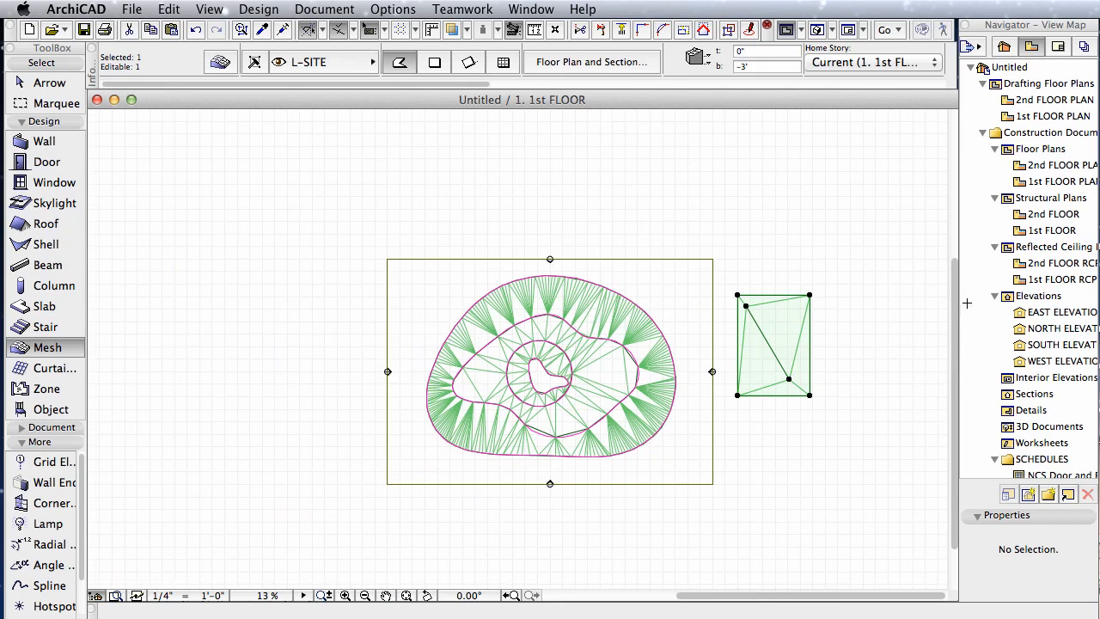